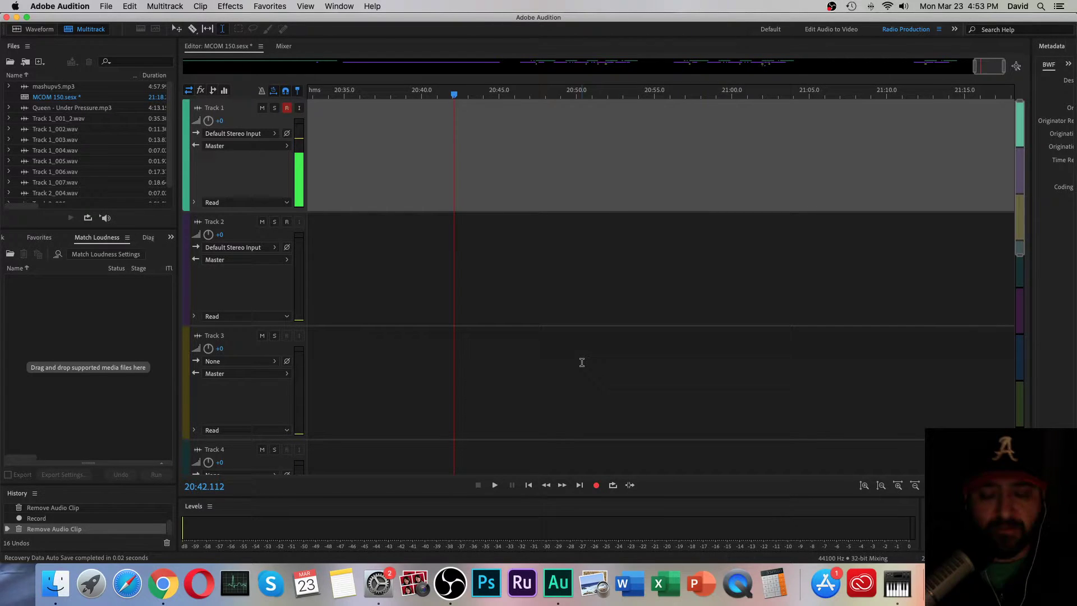
Step: Switch from Audition to Chrome, showing the iShowU Audio Capture installation help page
{"action": "key", "text": "super+Tab"}
{"action": "key", "text": "super+Tab"}
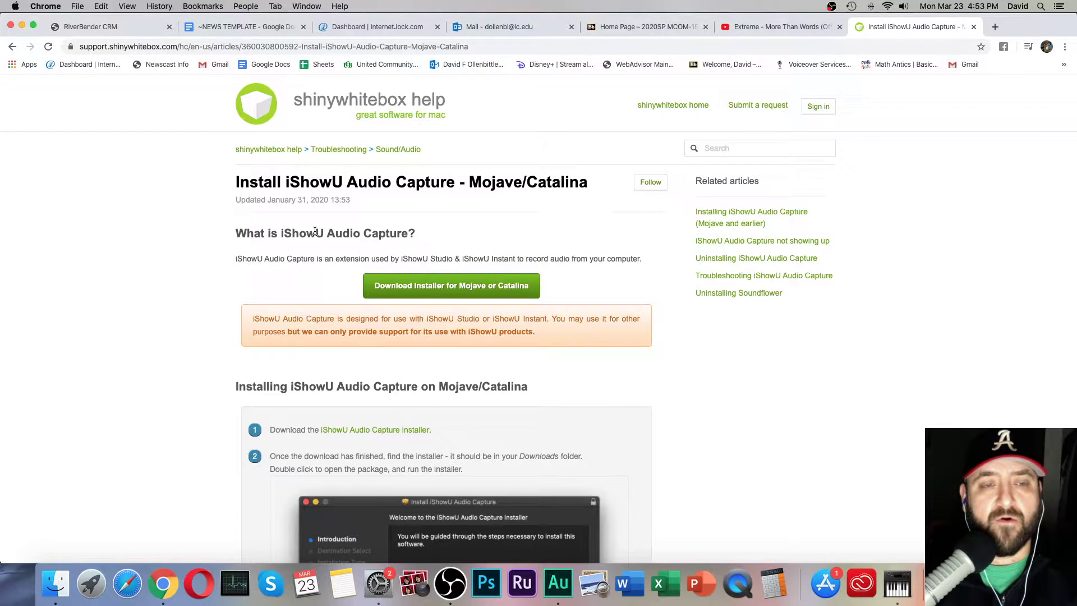
{"action": "left_click", "coordinate": [269, 48]}
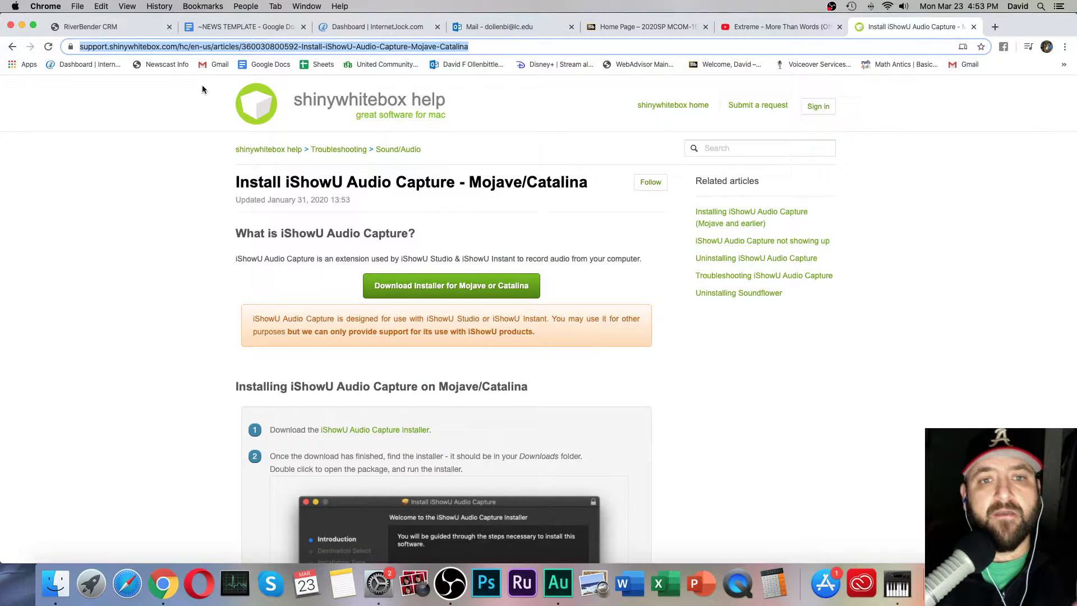
{"action": "left_click_drag", "start_coordinate": [286, 183], "coordinate": [452, 191]}
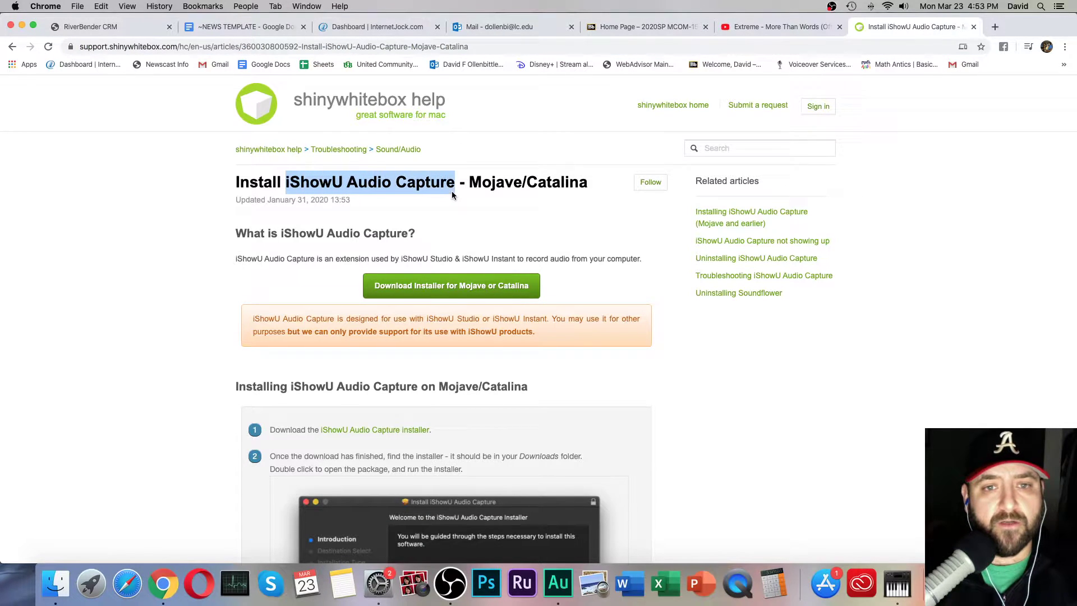
{"action": "left_click", "coordinate": [187, 47]}
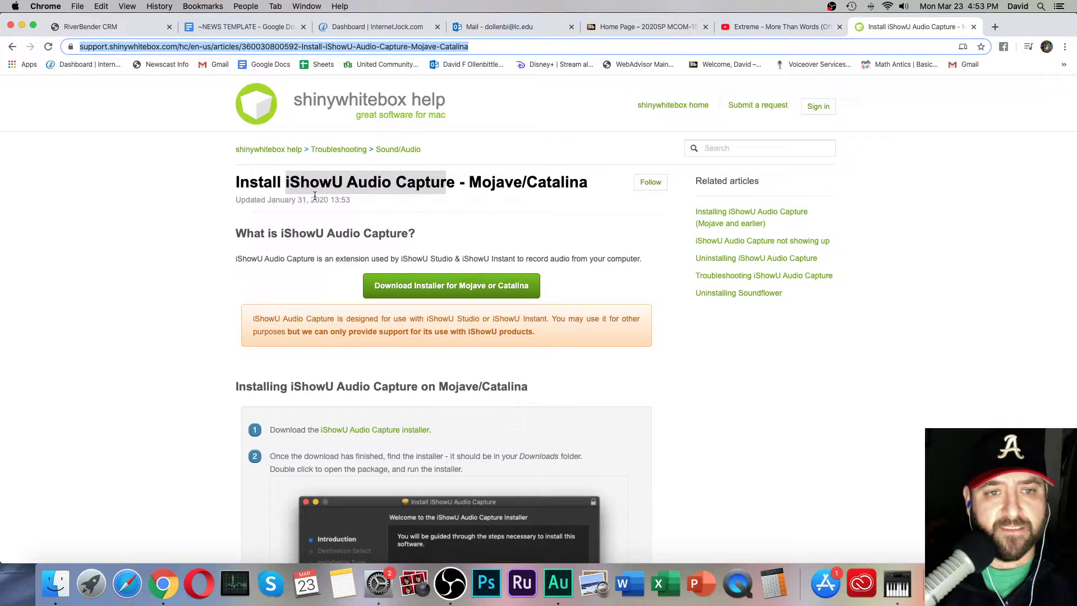
{"action": "left_click", "coordinate": [175, 198]}
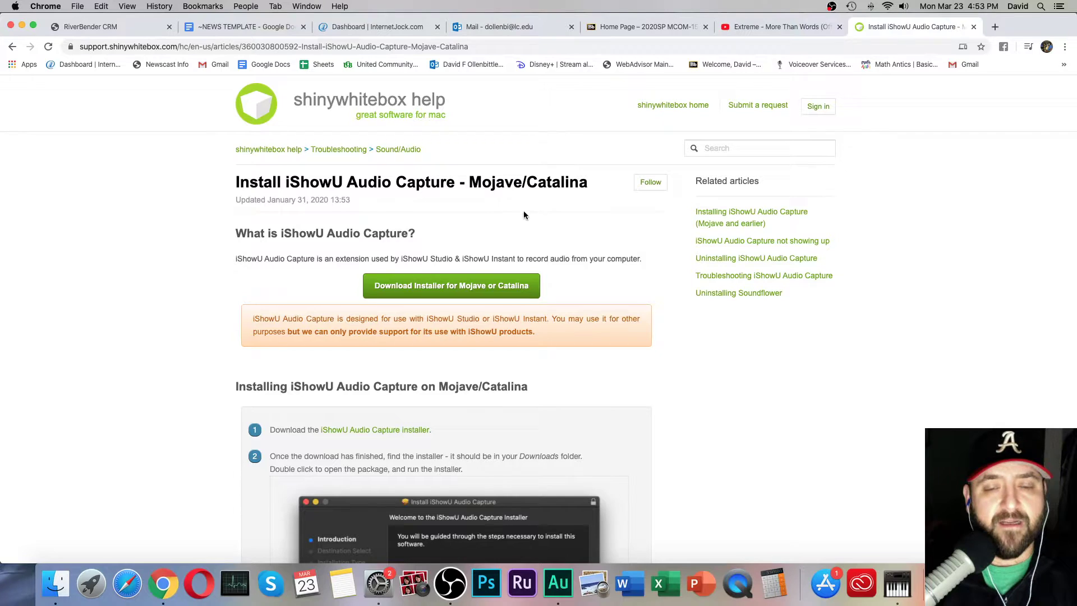
{"action": "left_click_drag", "start_coordinate": [470, 182], "coordinate": [590, 185]}
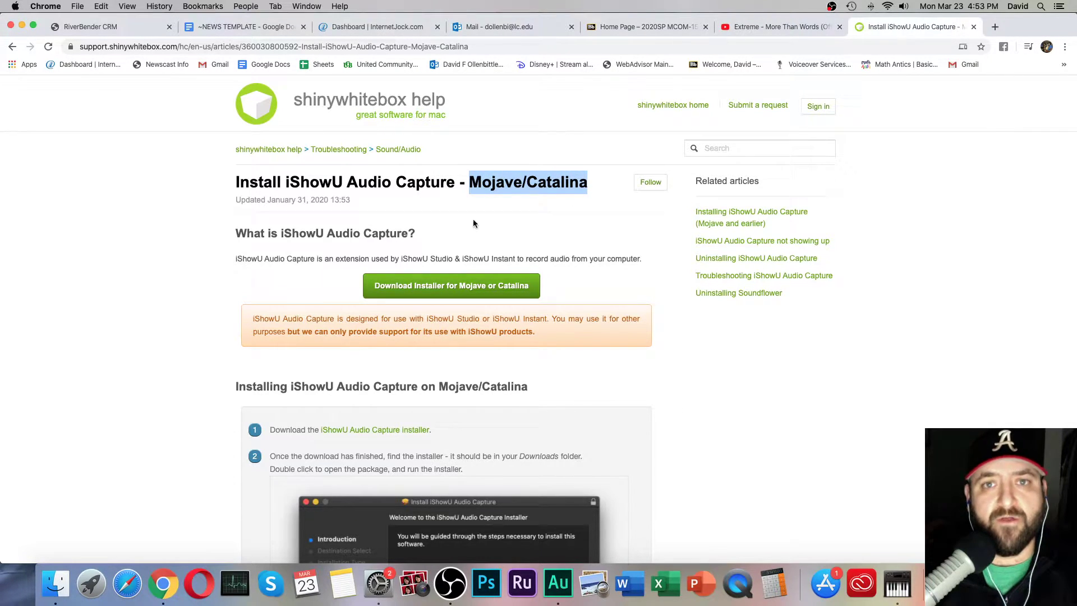
{"action": "left_click", "coordinate": [186, 239]}
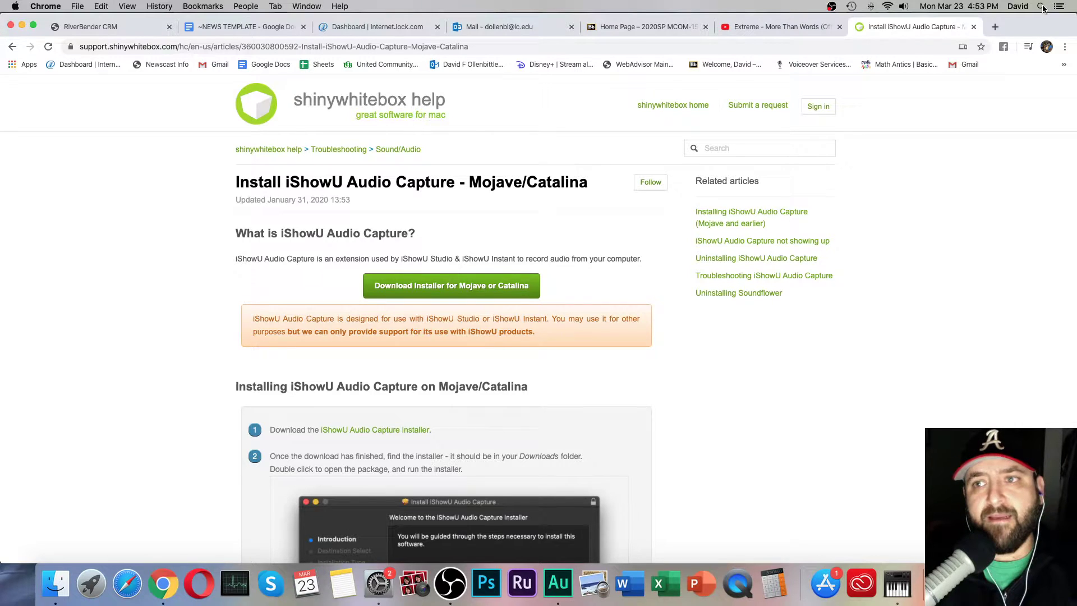
Step: Return to Audition and search Spotlight for 'audio' to find Audio MIDI Setup
{"action": "key", "text": "super+Tab"}
{"action": "key", "text": "super+Tab"}
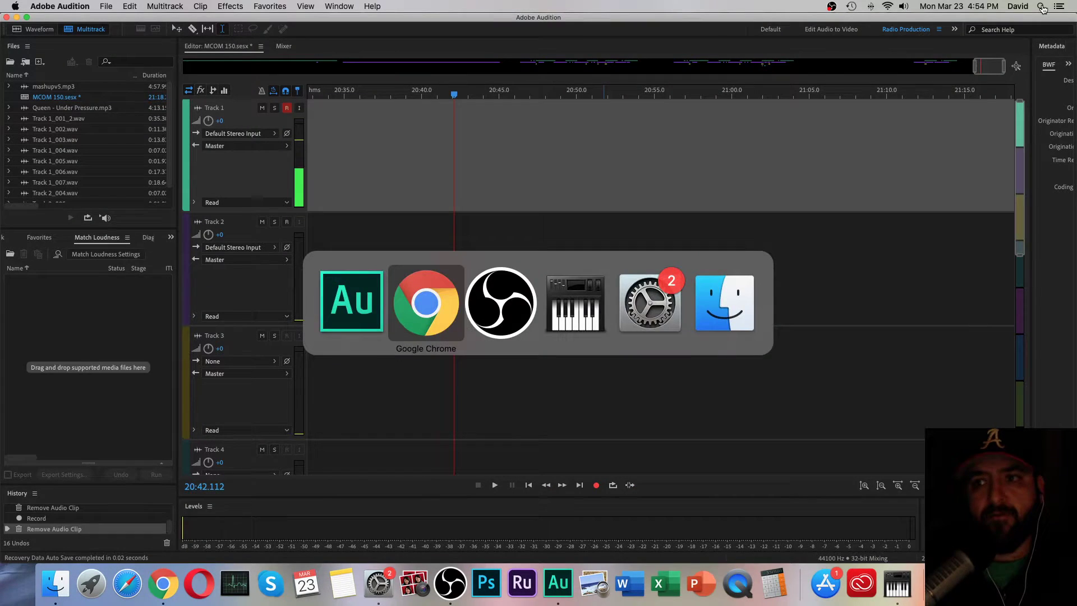
{"action": "key", "text": "super+Tab"}
{"action": "key", "text": "super+Tab"}
{"action": "key", "text": "super+Tab"}
{"action": "key", "text": "super+Tab"}
{"action": "key", "text": "super+Tab"}
{"action": "left_click", "coordinate": [1042, 6]}
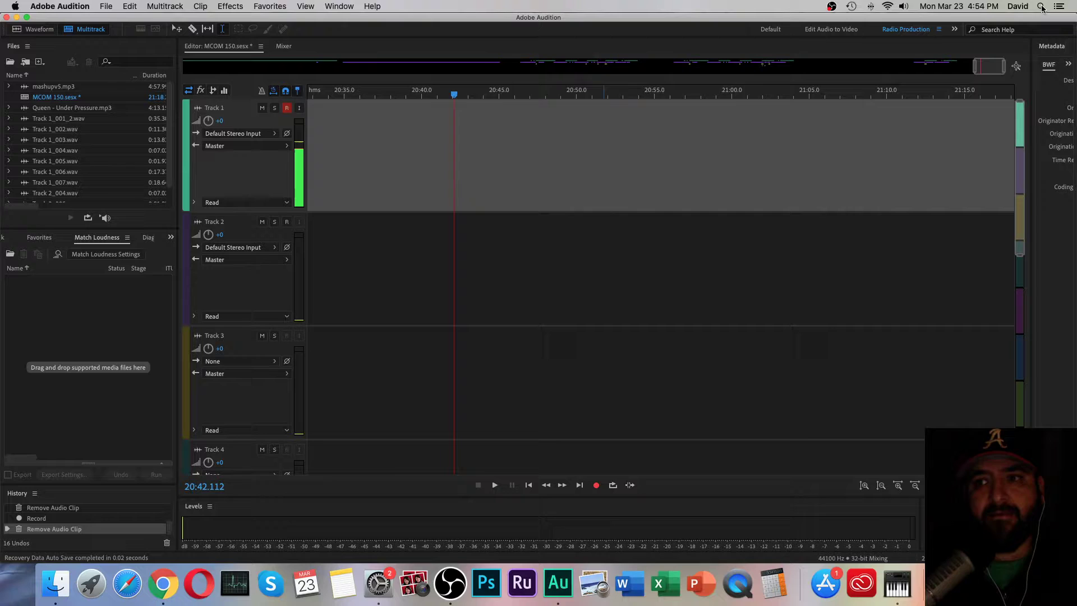
{"action": "type", "text": "audio"}
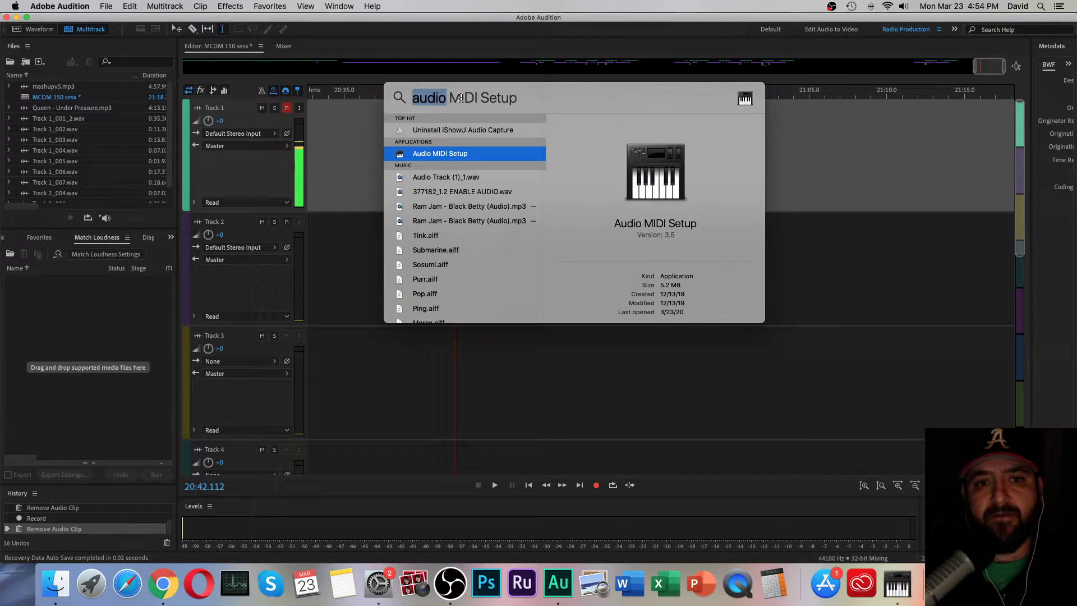
{"action": "type", "text": "audio"}
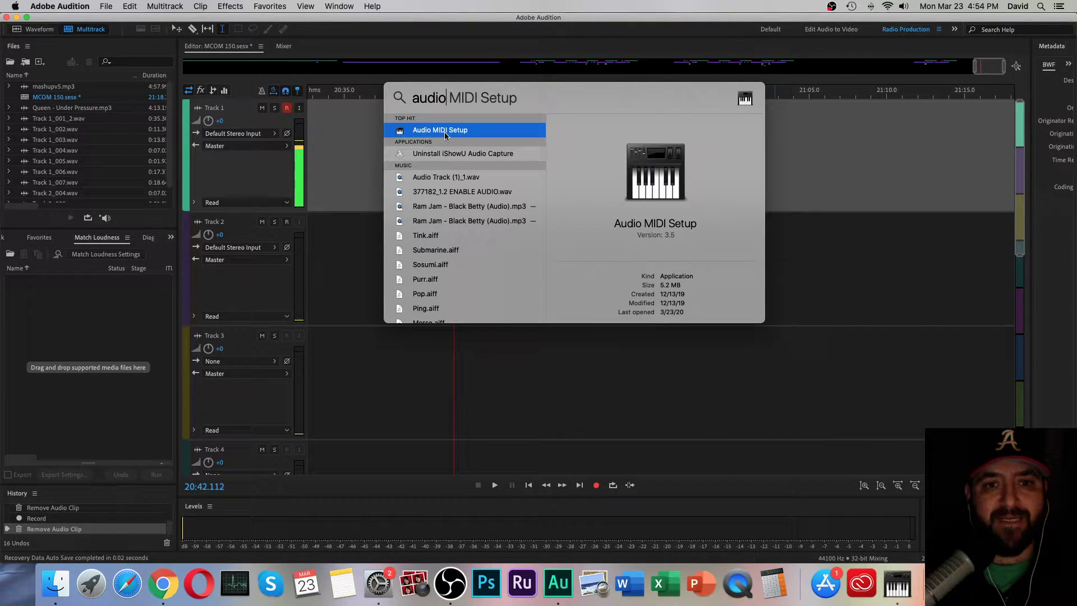
{"action": "key", "text": "super+a"}
{"action": "left_click", "coordinate": [445, 133]}
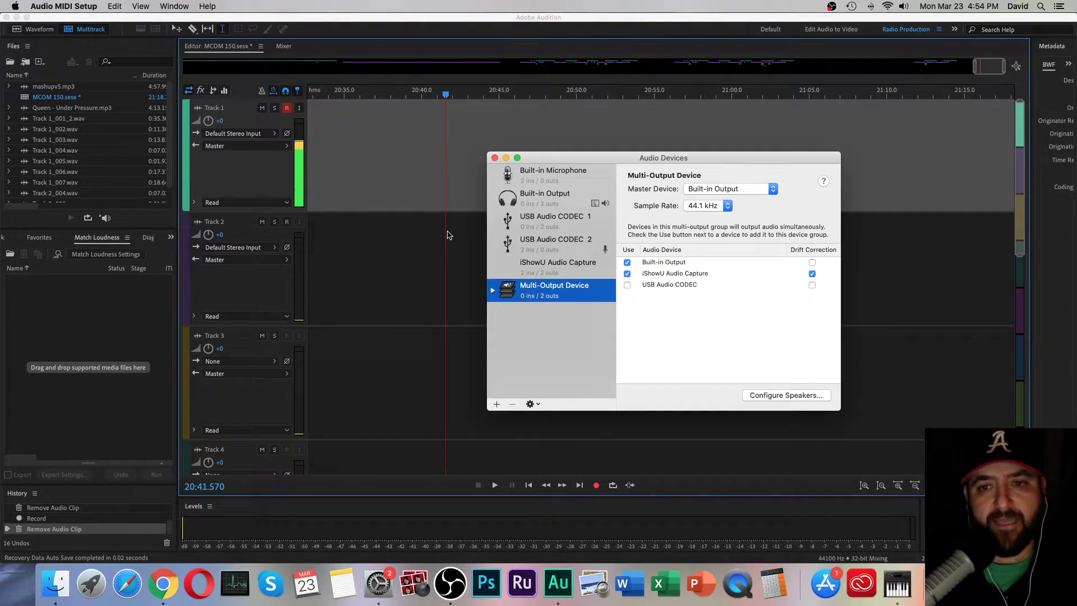
{"action": "left_click_drag", "start_coordinate": [668, 160], "coordinate": [665, 137]}
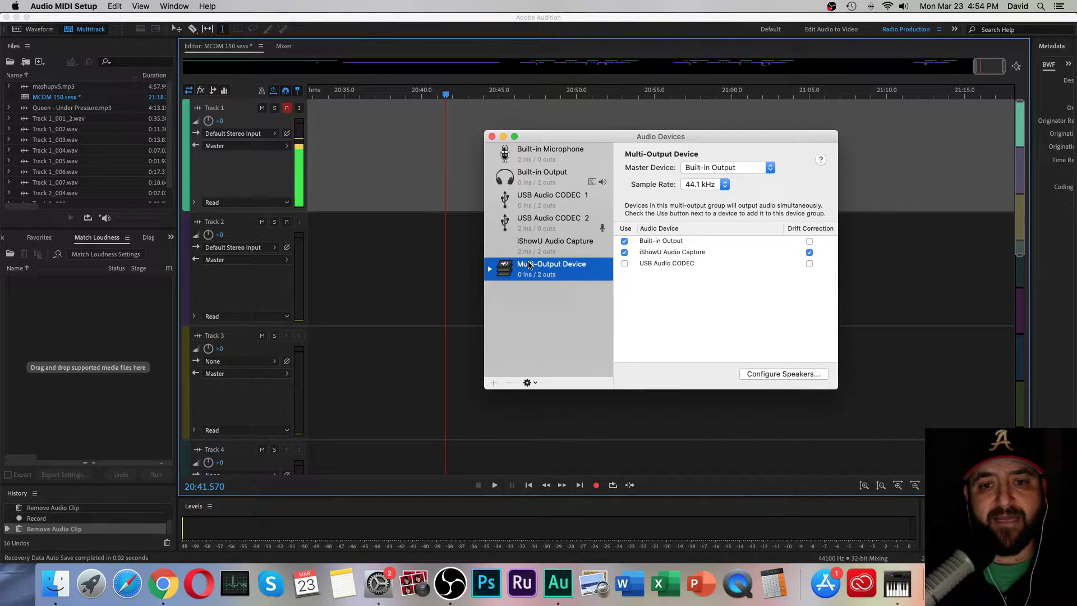
{"action": "left_click", "coordinate": [494, 384]}
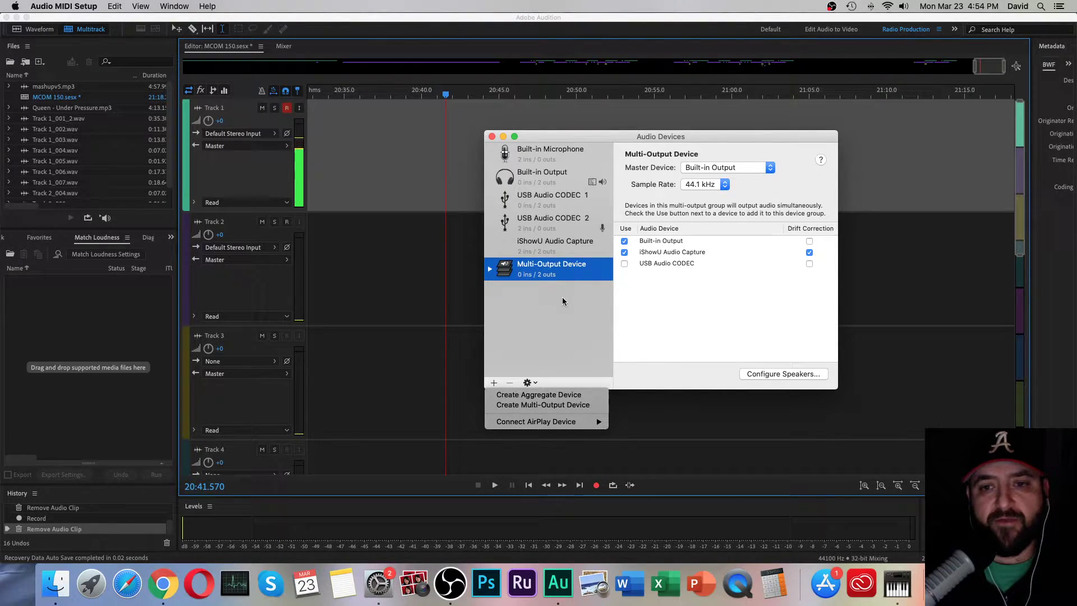
{"action": "left_click", "coordinate": [521, 325]}
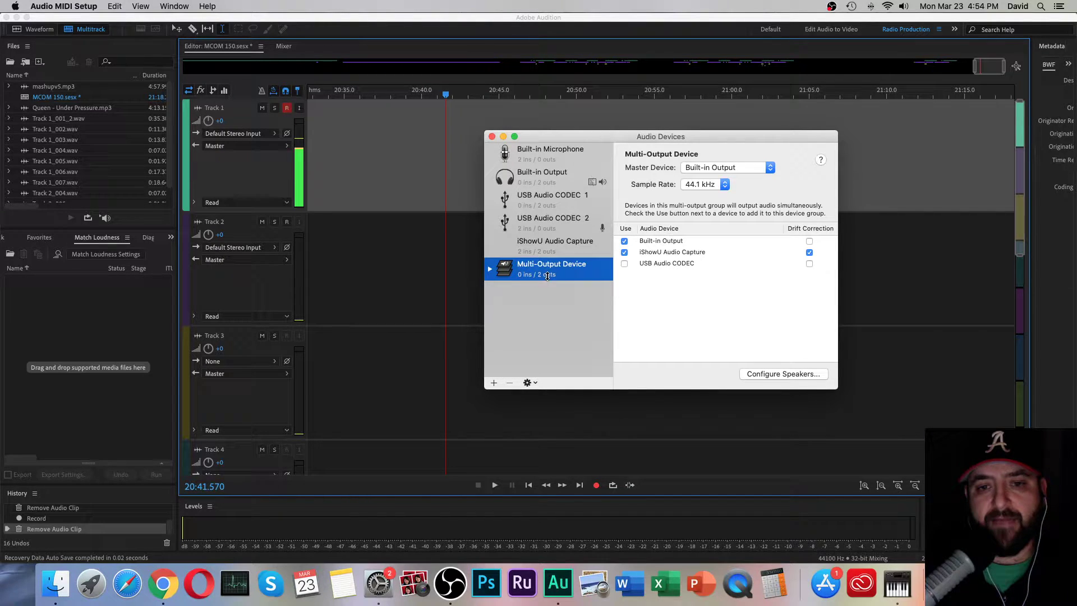
{"action": "left_click", "coordinate": [772, 167]}
{"action": "left_click", "coordinate": [732, 168]}
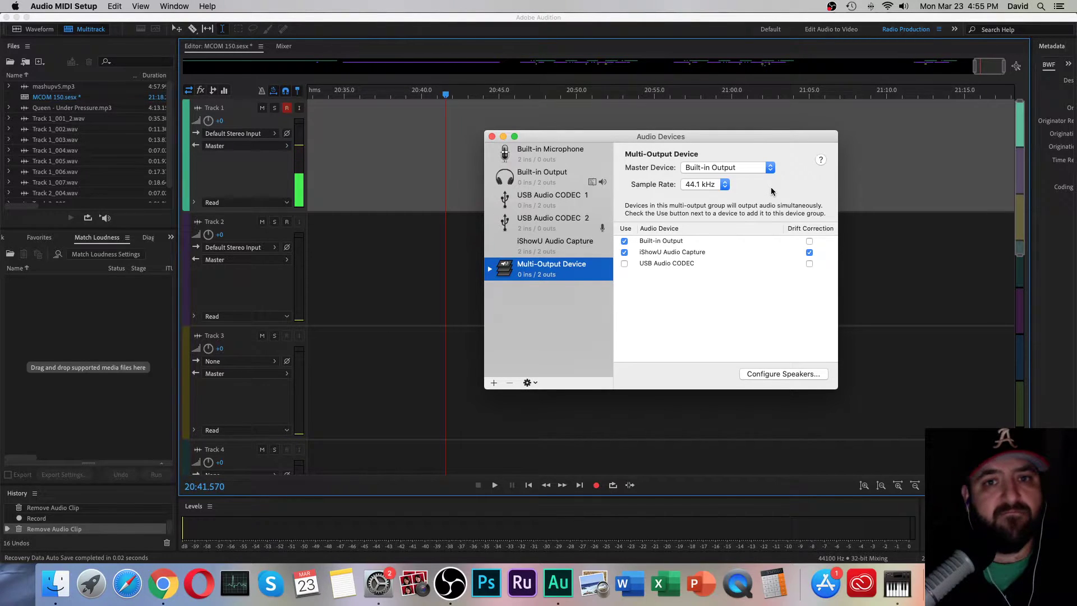
Step: Keep the Multi-Output Device at 44.1 kHz, using iShowU Audio Capture and Built-in Output, with drift correction
{"action": "left_click", "coordinate": [724, 184]}
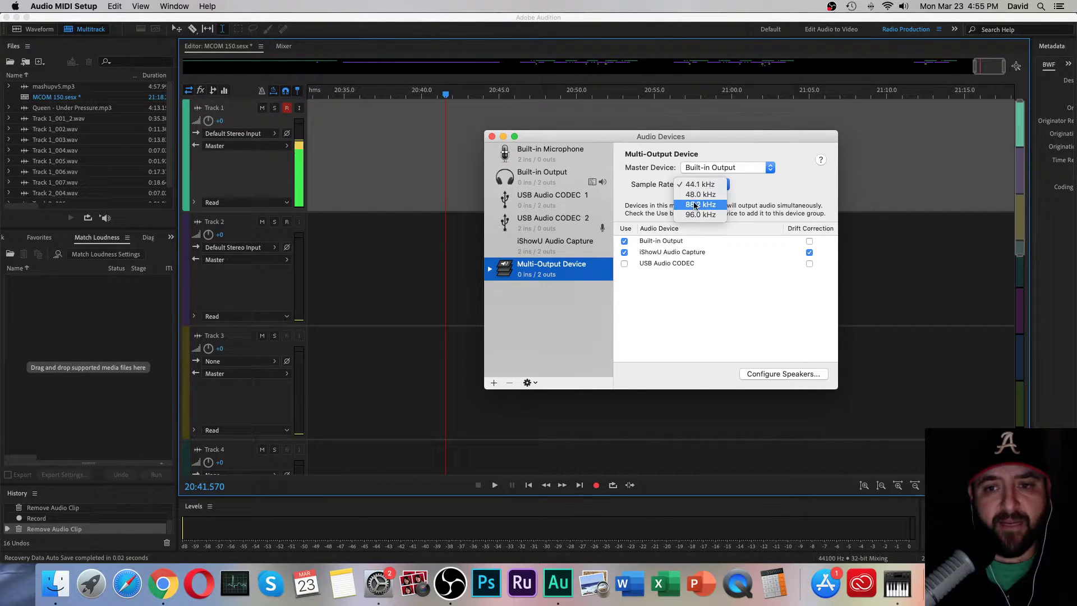
{"action": "left_click", "coordinate": [709, 184]}
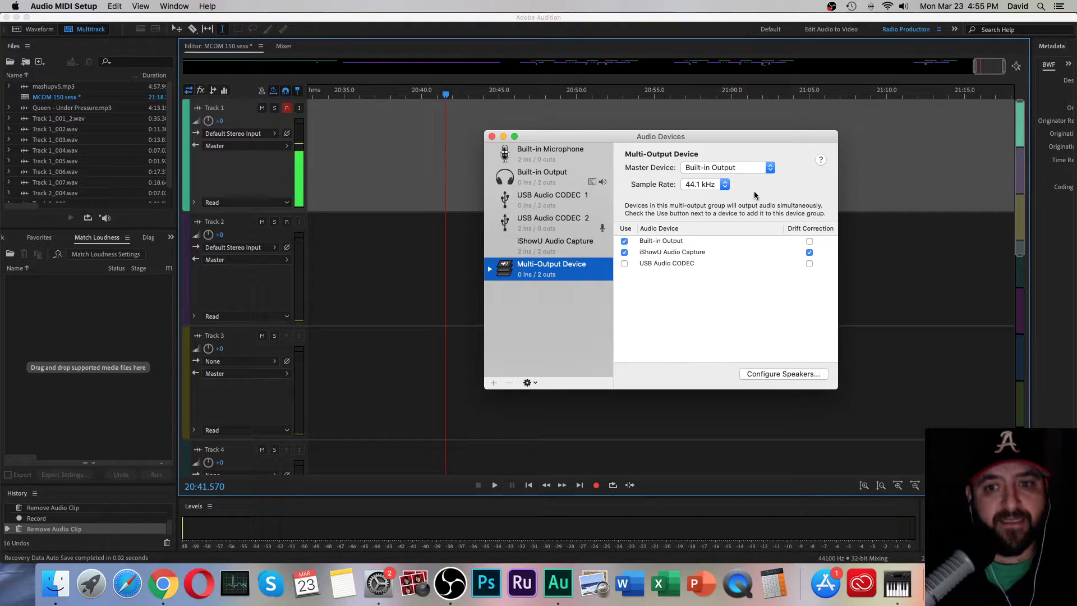
{"action": "left_click", "coordinate": [625, 241]}
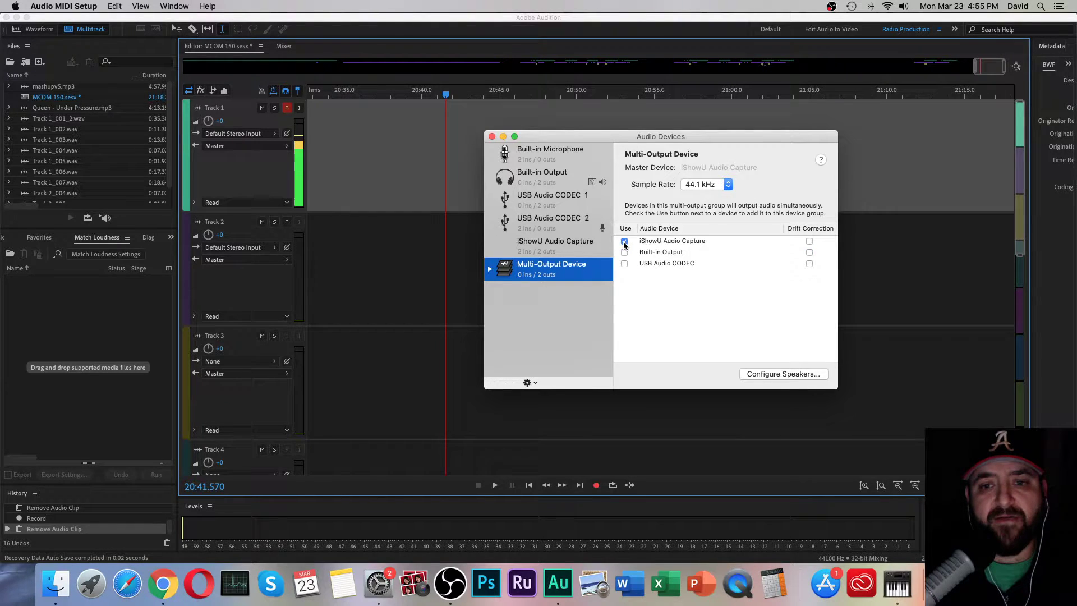
{"action": "left_click", "coordinate": [625, 241]}
{"action": "left_click", "coordinate": [625, 252]}
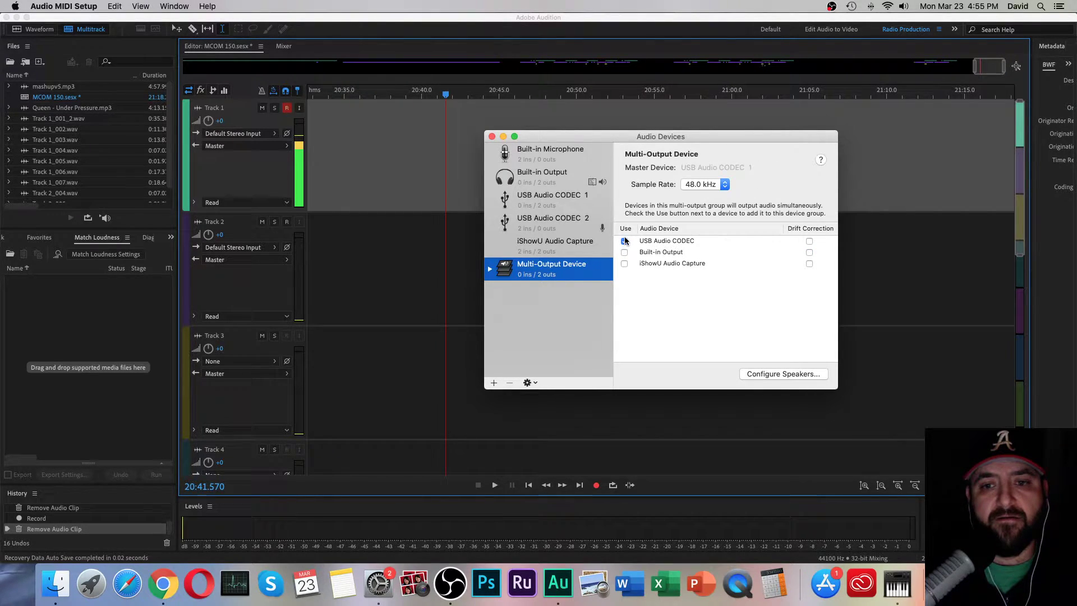
{"action": "left_click", "coordinate": [625, 240]}
{"action": "left_click", "coordinate": [625, 263]}
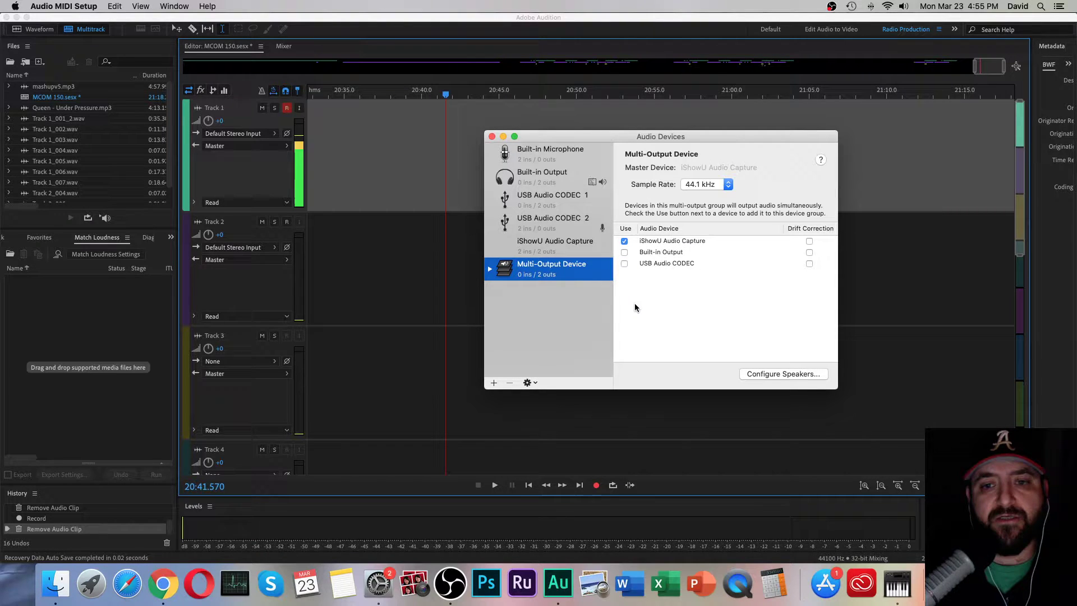
{"action": "left_click", "coordinate": [624, 252]}
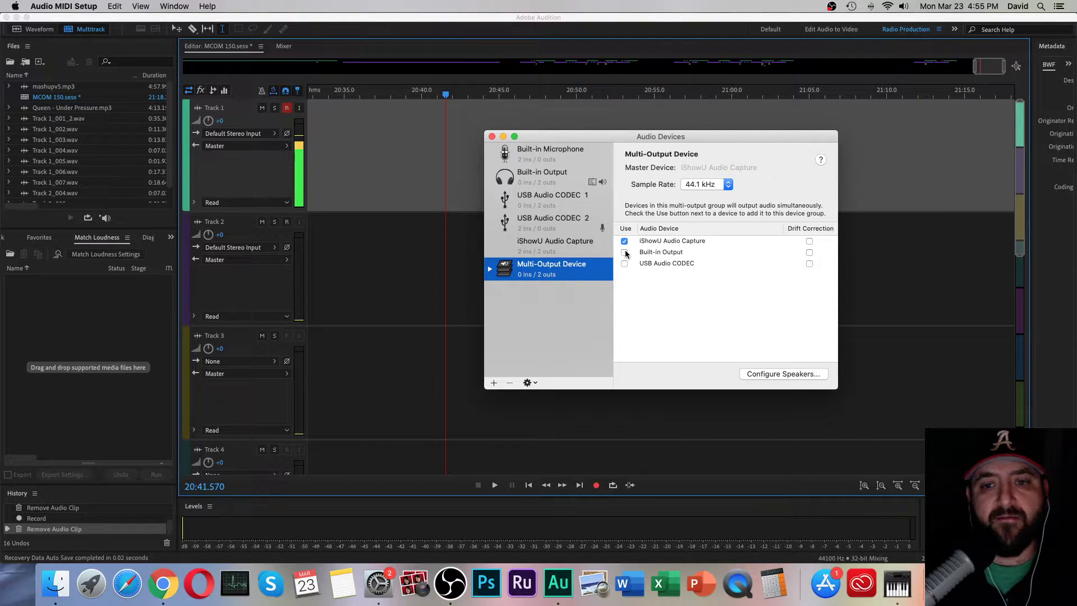
{"action": "left_click", "coordinate": [810, 252]}
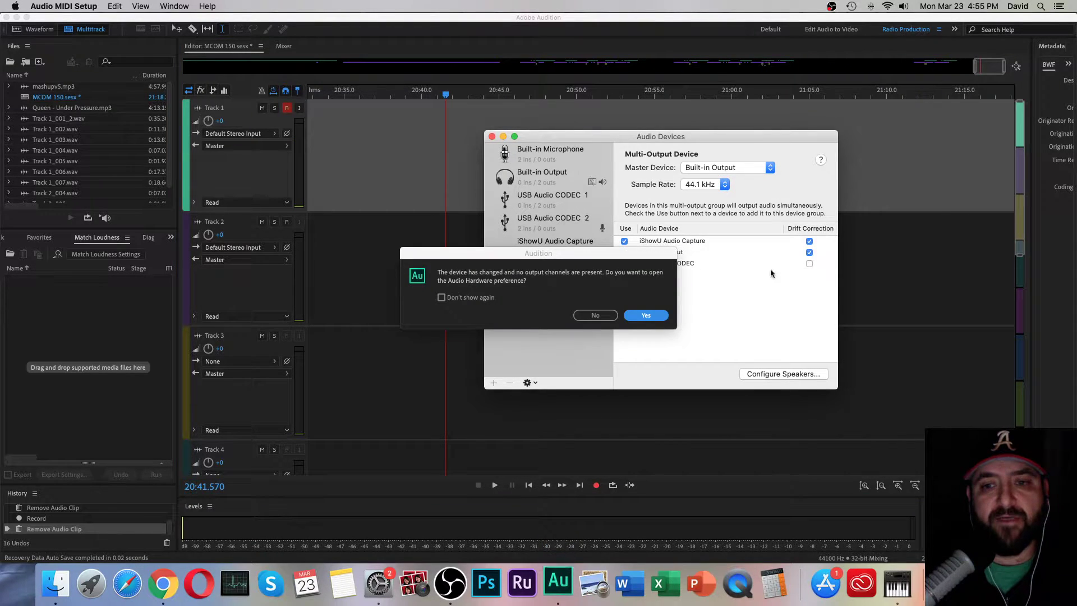
Step: Decline Audition's audio hardware preferences prompt and return to the Audition session
{"action": "left_click", "coordinate": [608, 321]}
{"action": "left_click", "coordinate": [601, 315]}
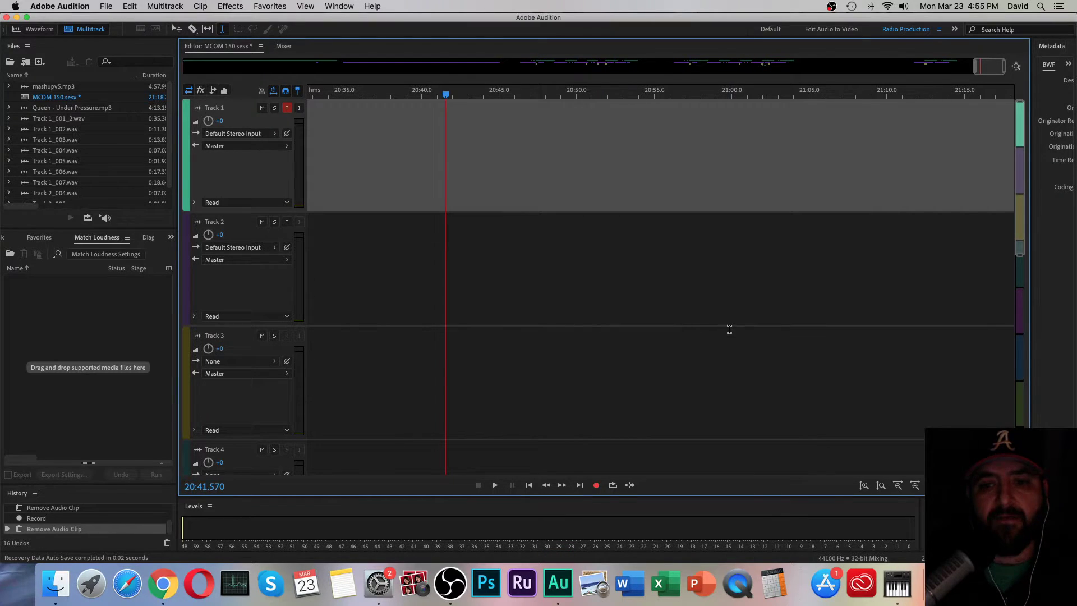
{"action": "key", "text": "super+Tab"}
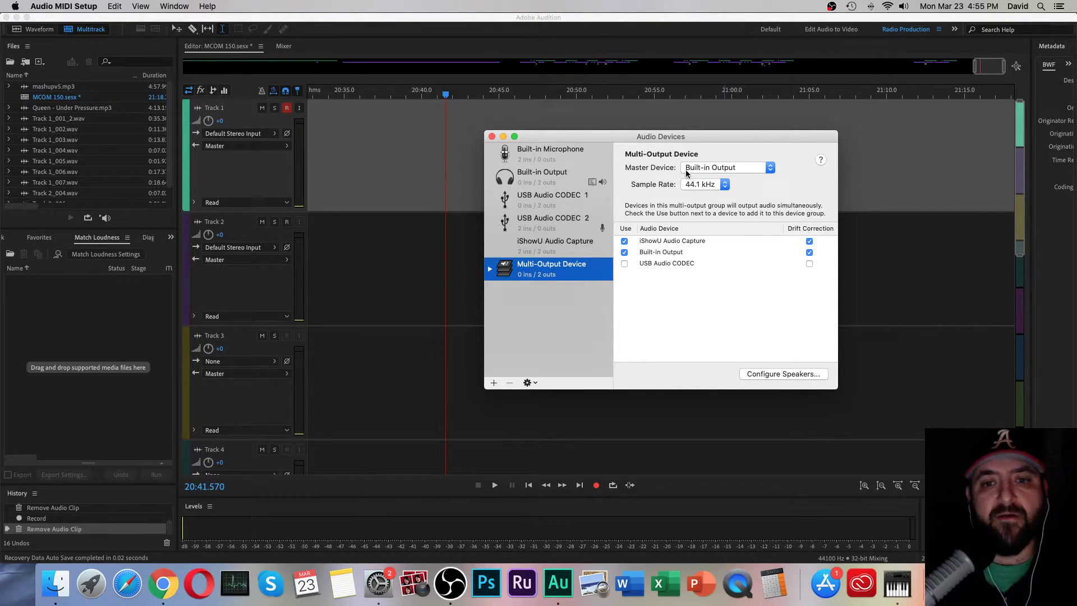
{"action": "left_click", "coordinate": [401, 163]}
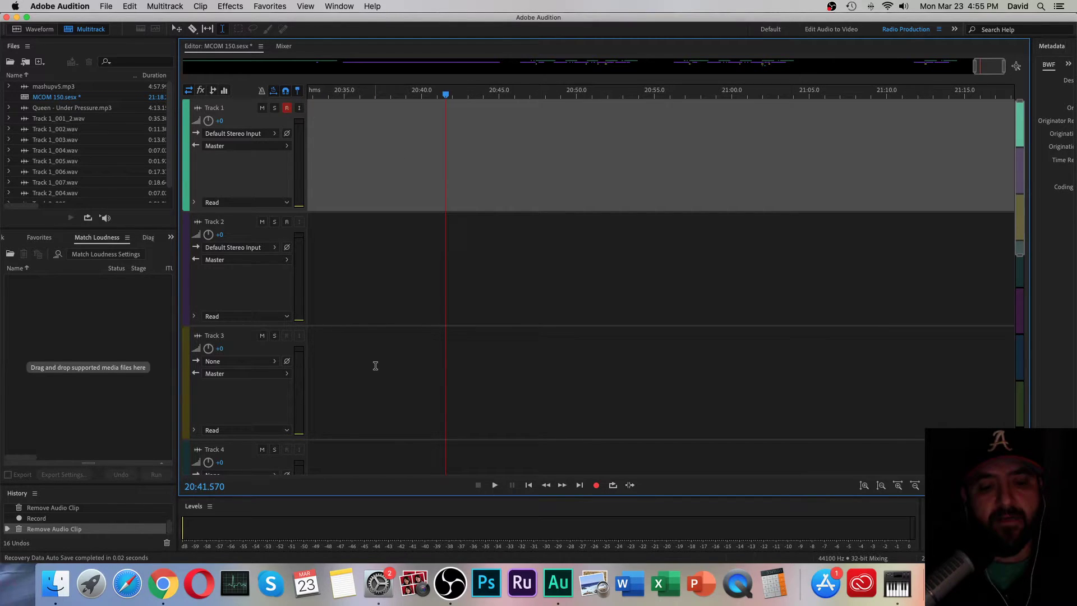
Step: Choose Multi-Output Device as the Mac's Sound output in System Preferences, then return to Audition
{"action": "left_click", "coordinate": [381, 591]}
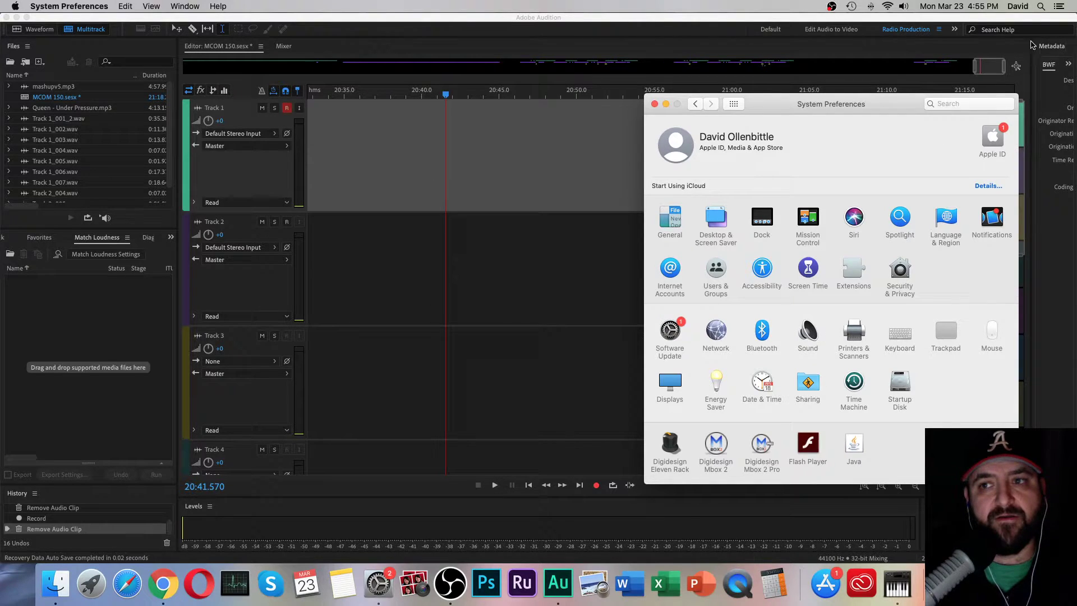
{"action": "left_click", "coordinate": [808, 337]}
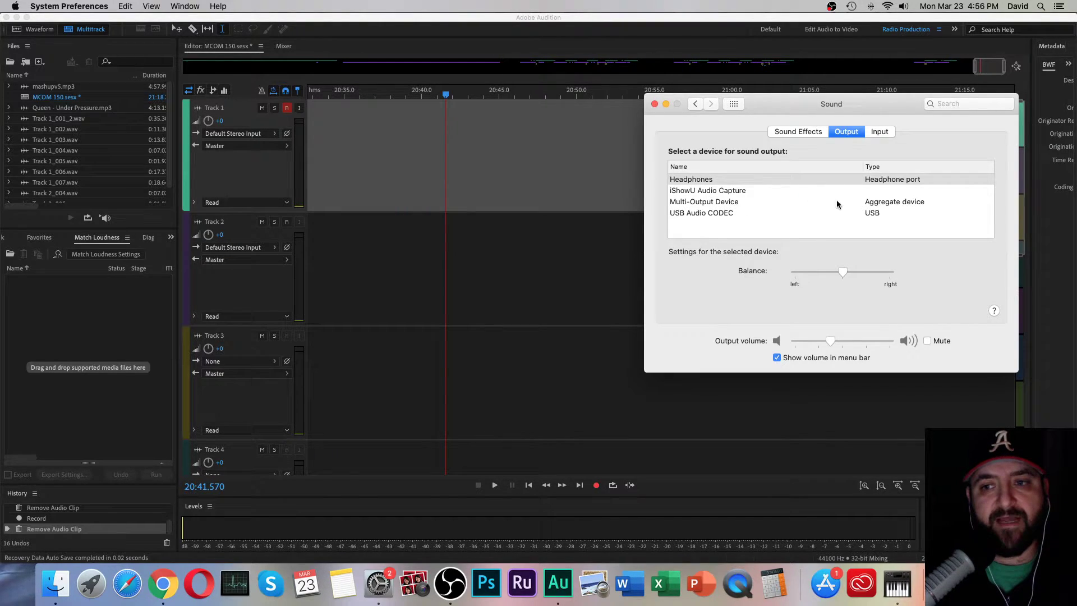
{"action": "left_click", "coordinate": [700, 204]}
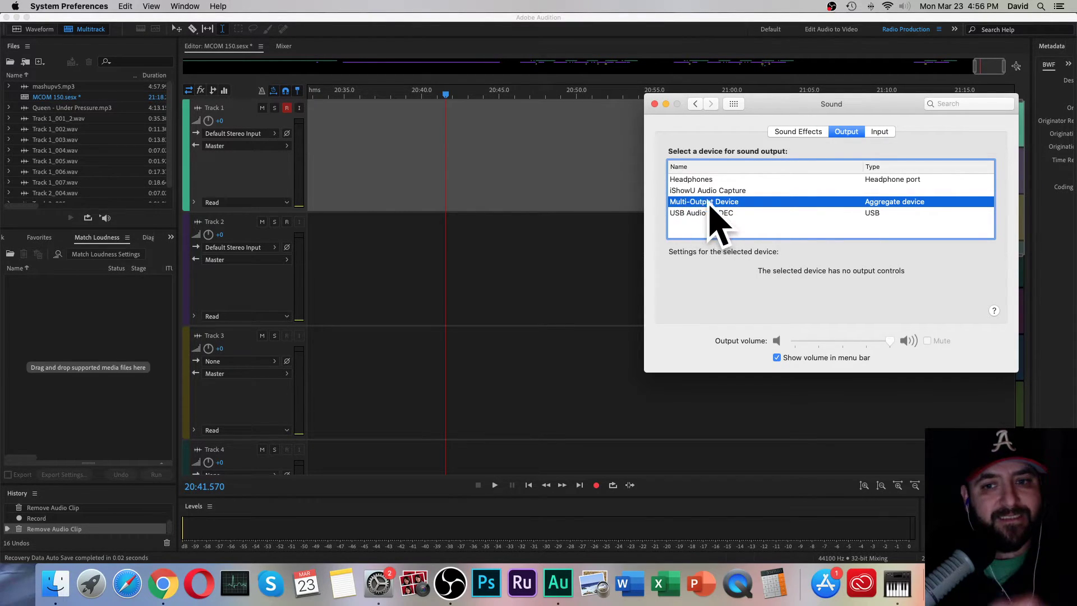
{"action": "left_click", "coordinate": [690, 178]}
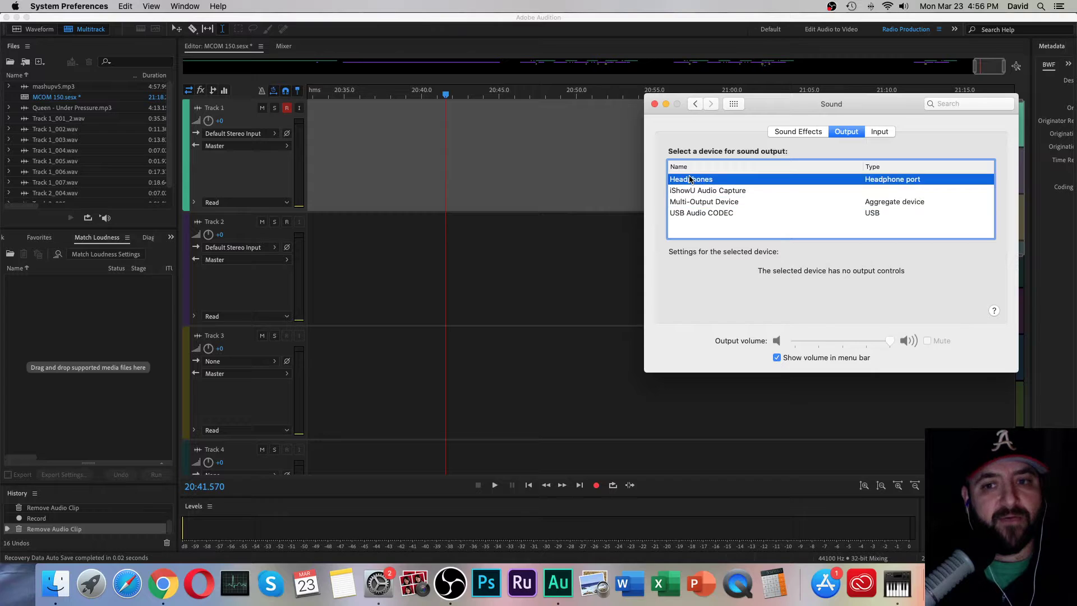
{"action": "left_click", "coordinate": [708, 203]}
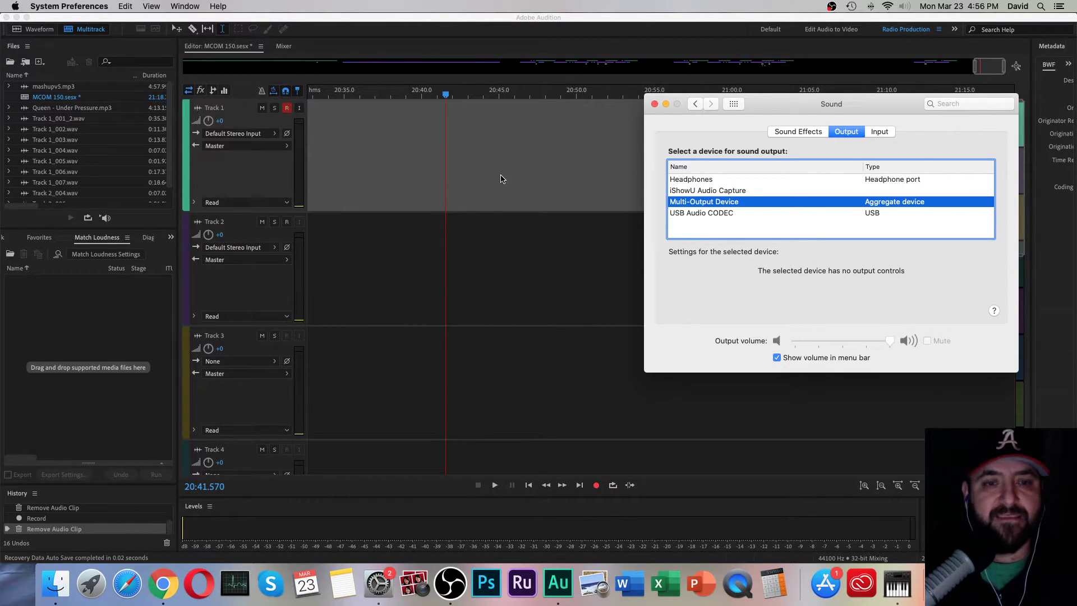
{"action": "left_click", "coordinate": [469, 159]}
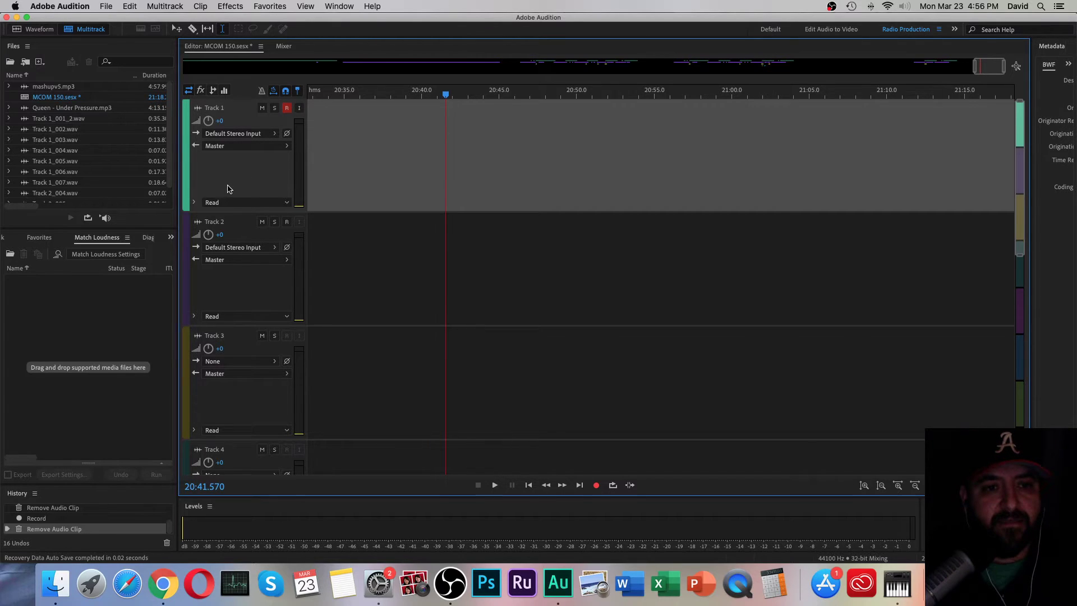
Step: Move the playhead back to 20:37.013 and bring up Track 1's Stereo > Audio Hardware input options
{"action": "scroll", "coordinate": [227, 189], "scroll_direction": "up", "scroll_amount": 2}
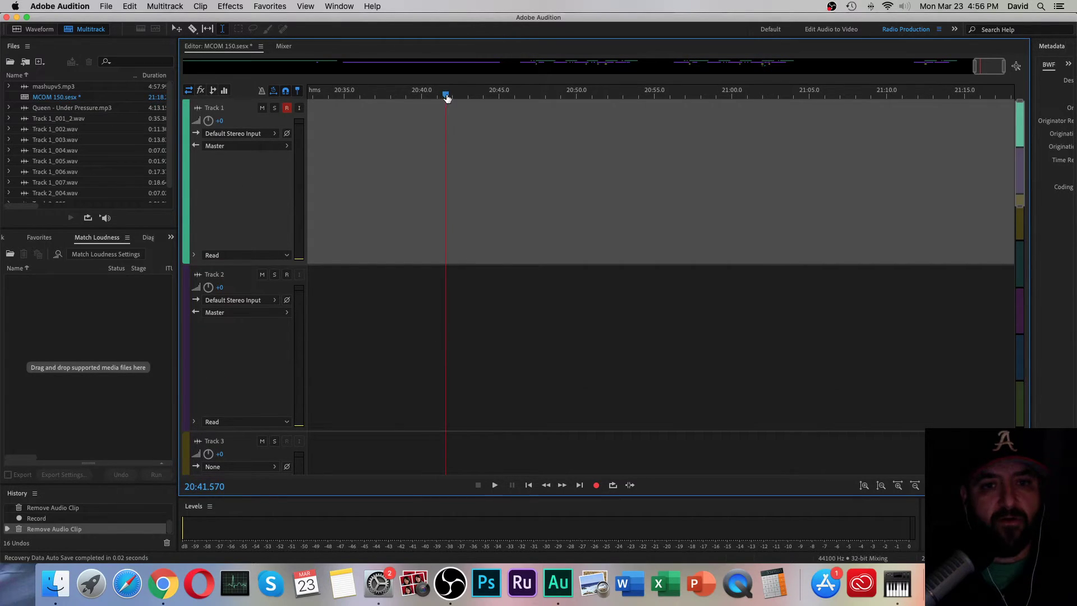
{"action": "left_click_drag", "start_coordinate": [445, 93], "coordinate": [375, 93]}
{"action": "left_click", "coordinate": [275, 134]}
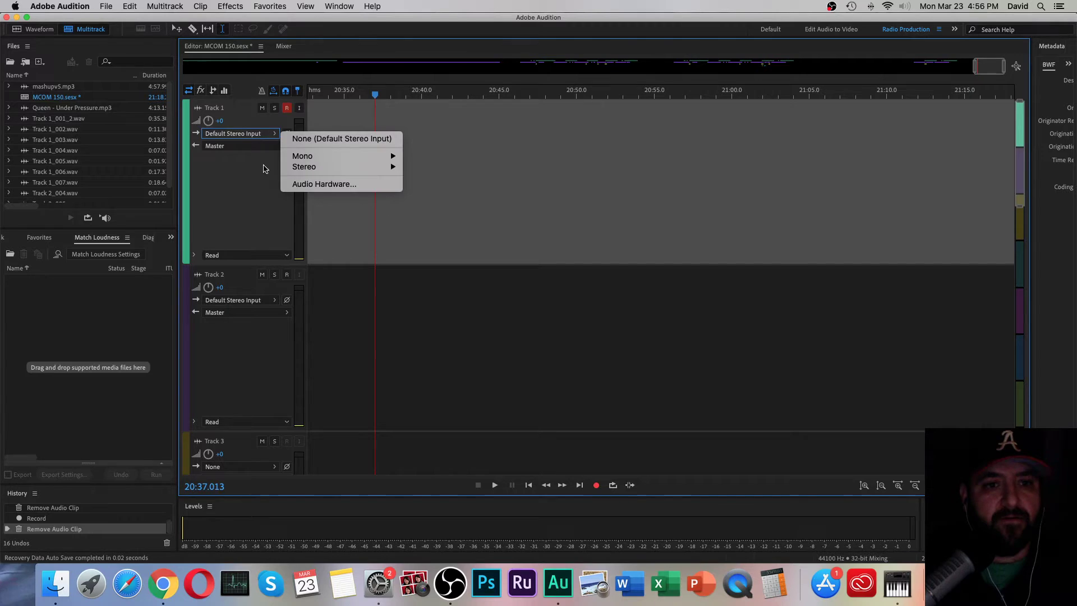
{"action": "mouse_move", "coordinate": [312, 160]}
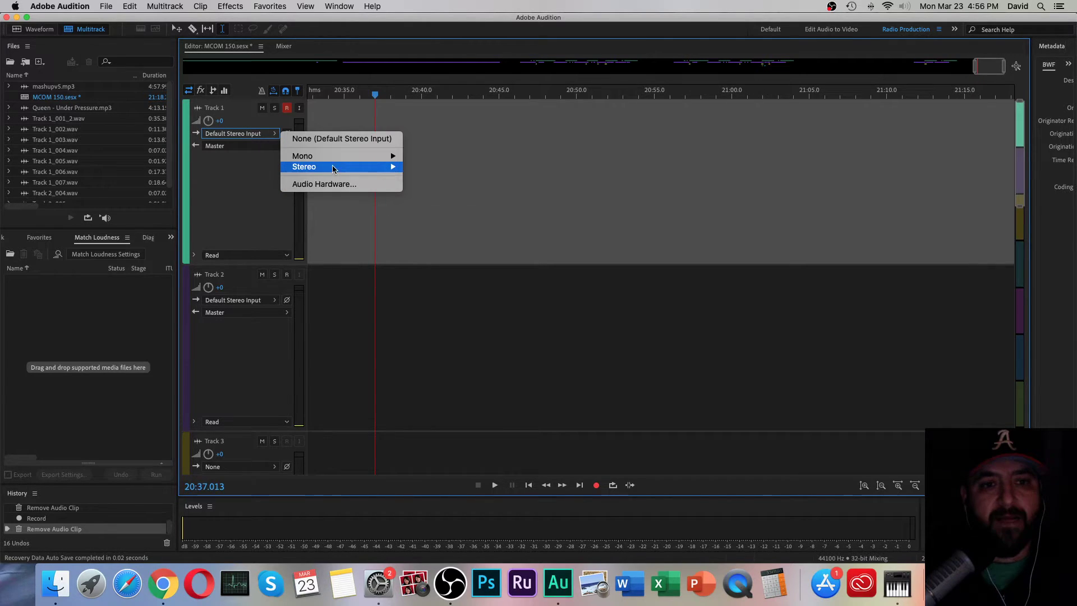
{"action": "mouse_move", "coordinate": [315, 168]}
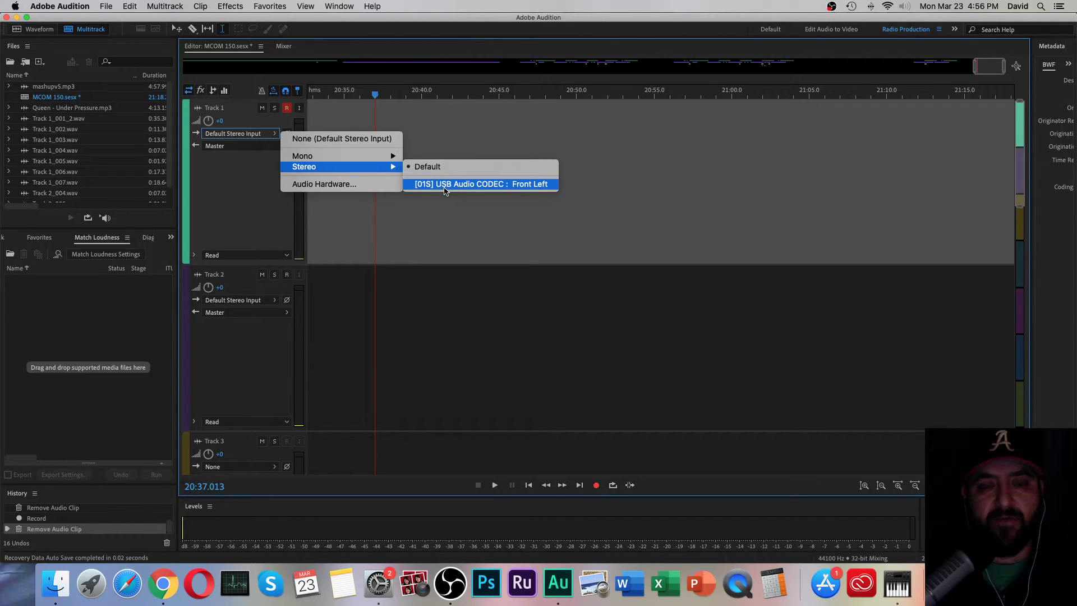
Step: In Audio Hardware, set Default Input to iShowU Audio Capture, keep Multi-Output Device output, and confirm
{"action": "left_click", "coordinate": [325, 185]}
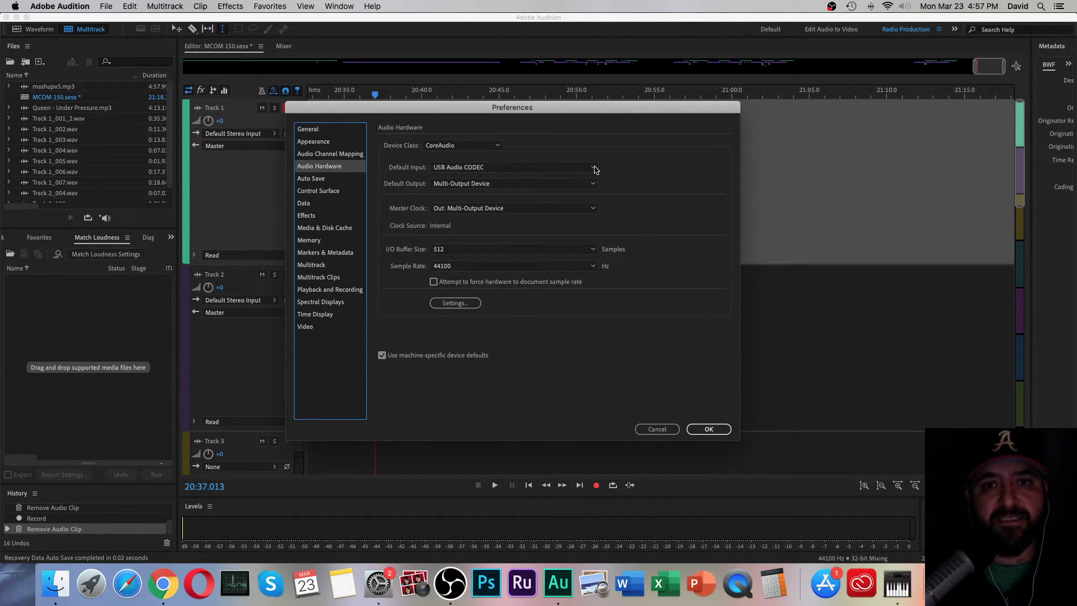
{"action": "left_click", "coordinate": [594, 168]}
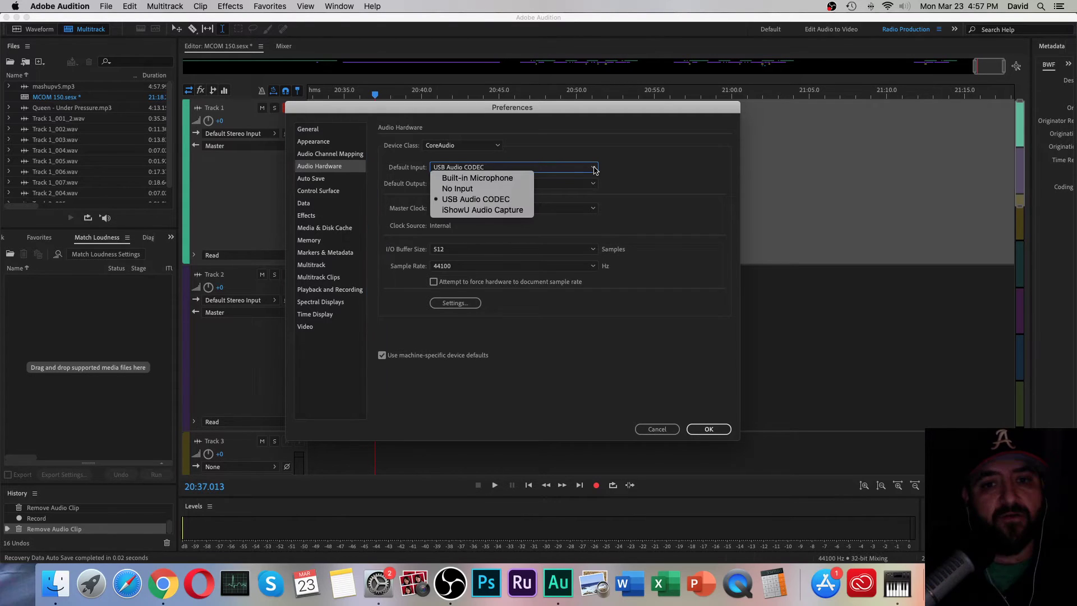
{"action": "left_click", "coordinate": [474, 210]}
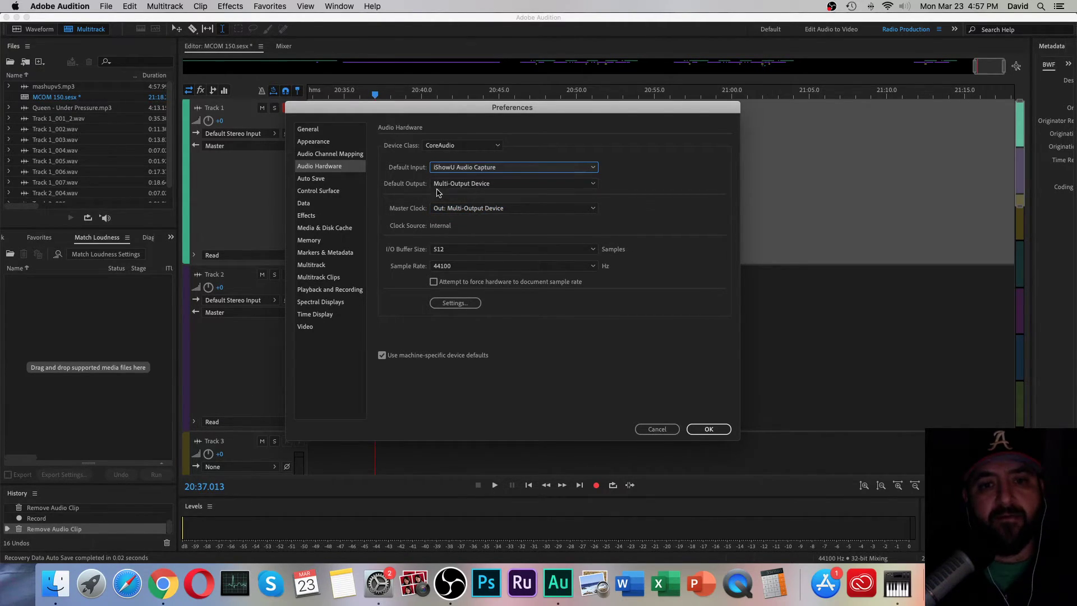
{"action": "left_click", "coordinate": [594, 186]}
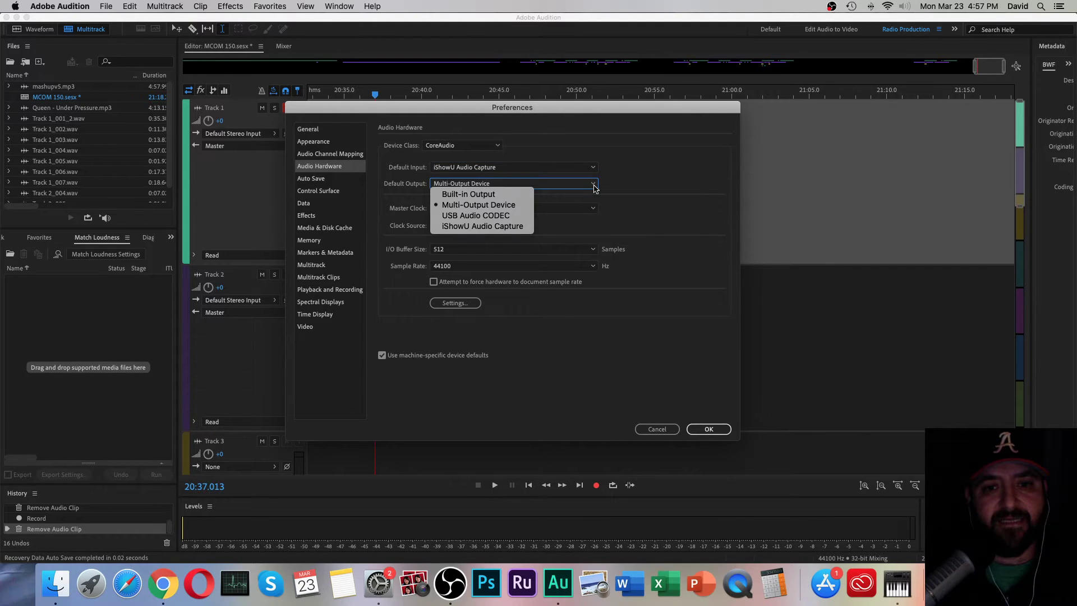
{"action": "left_click", "coordinate": [472, 207]}
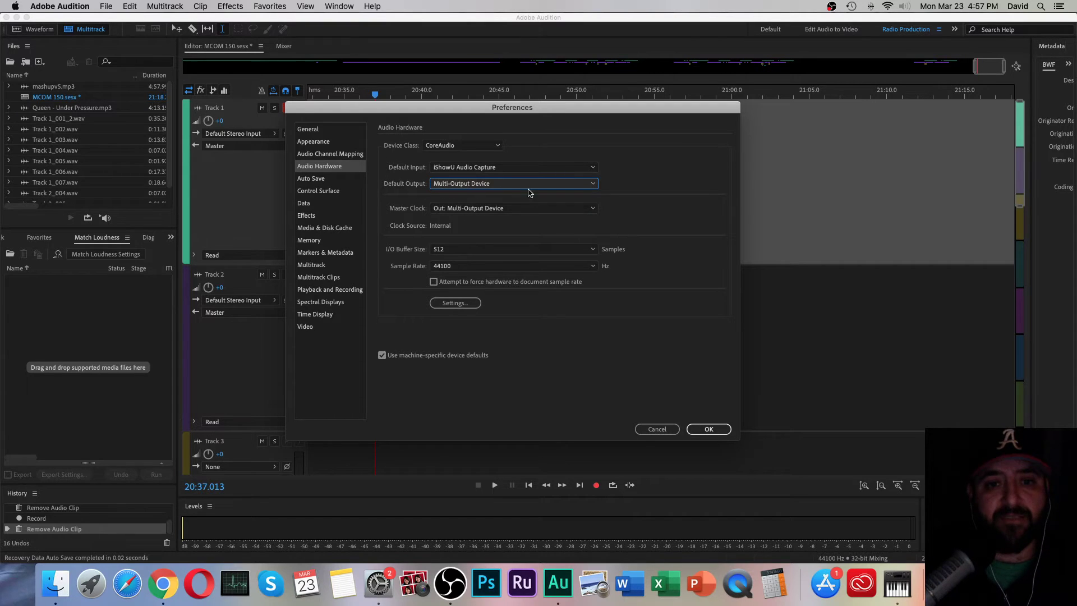
{"action": "left_click", "coordinate": [710, 430]}
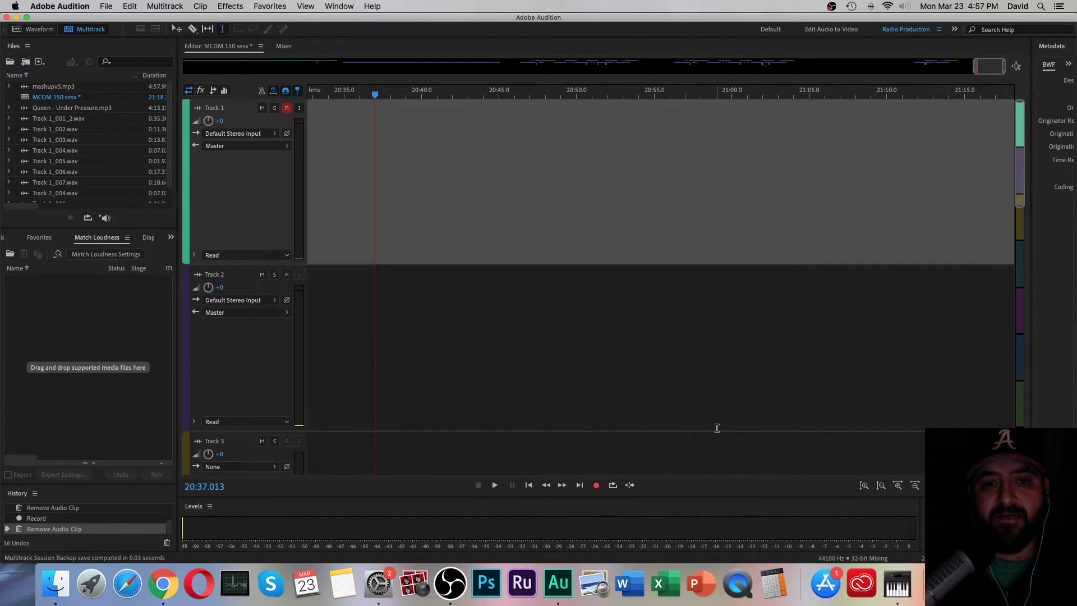
Step: Start recording on Track 1 from 20:35.891, then switch to the YouTube video in Chrome
{"action": "left_click", "coordinate": [357, 136]}
{"action": "key", "text": "shift+space"}
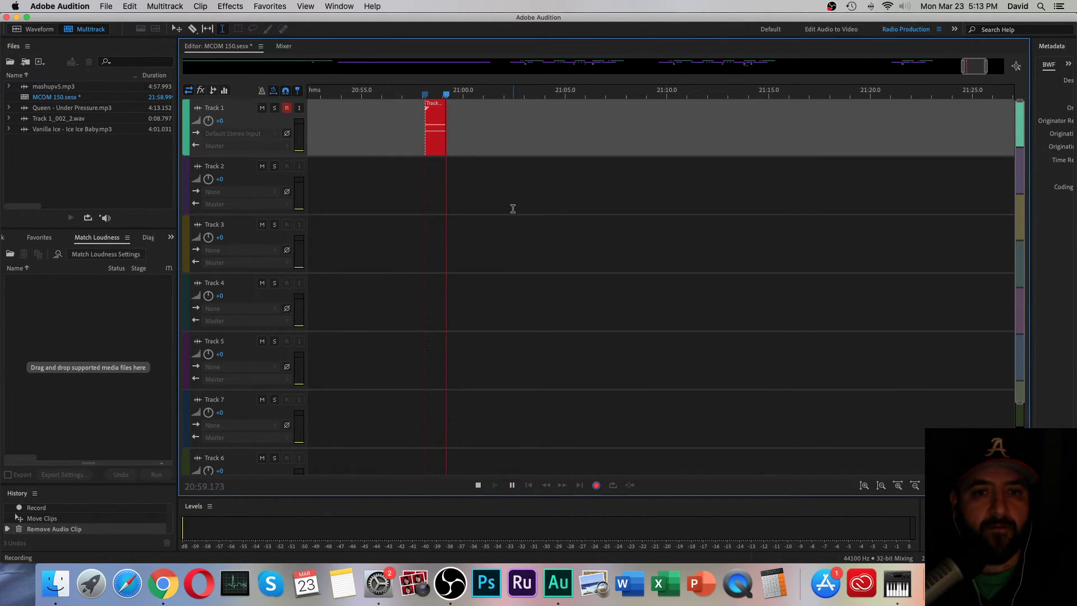
{"action": "key", "text": "super+Tab"}
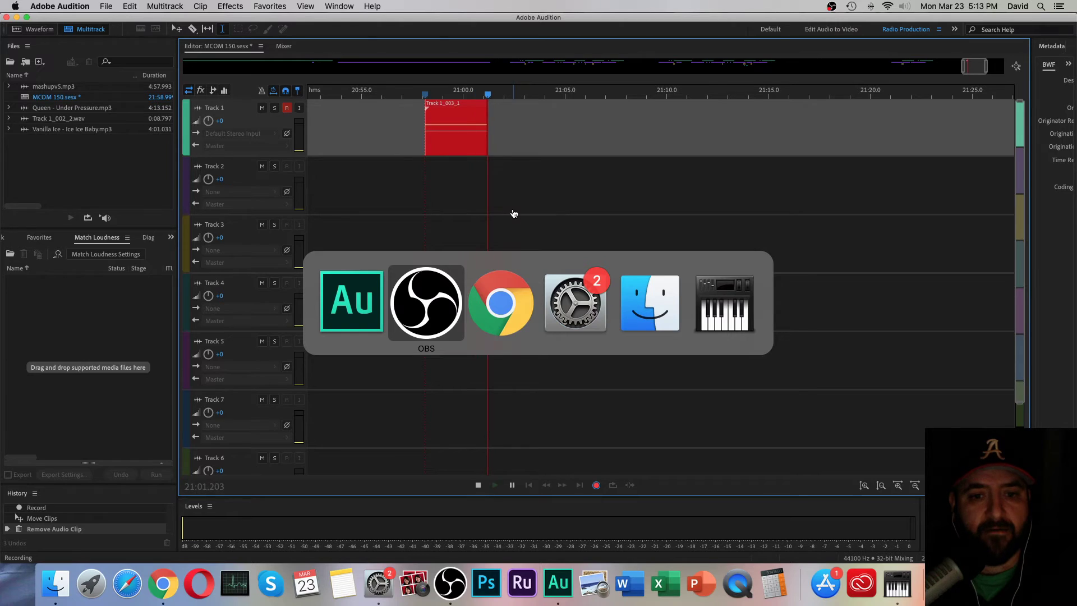
{"action": "key", "text": "super+Tab"}
Step: Play the 'Extreme - More Than Words' YouTube video and return to the recording Audition session
{"action": "left_click", "coordinate": [194, 476]}
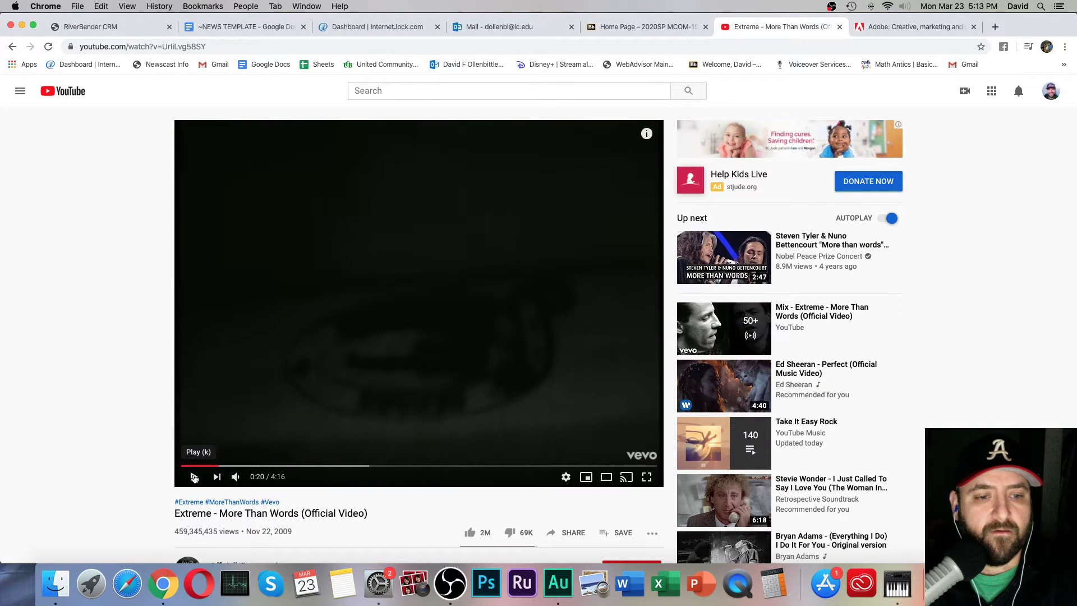
{"action": "key", "text": "super+Tab"}
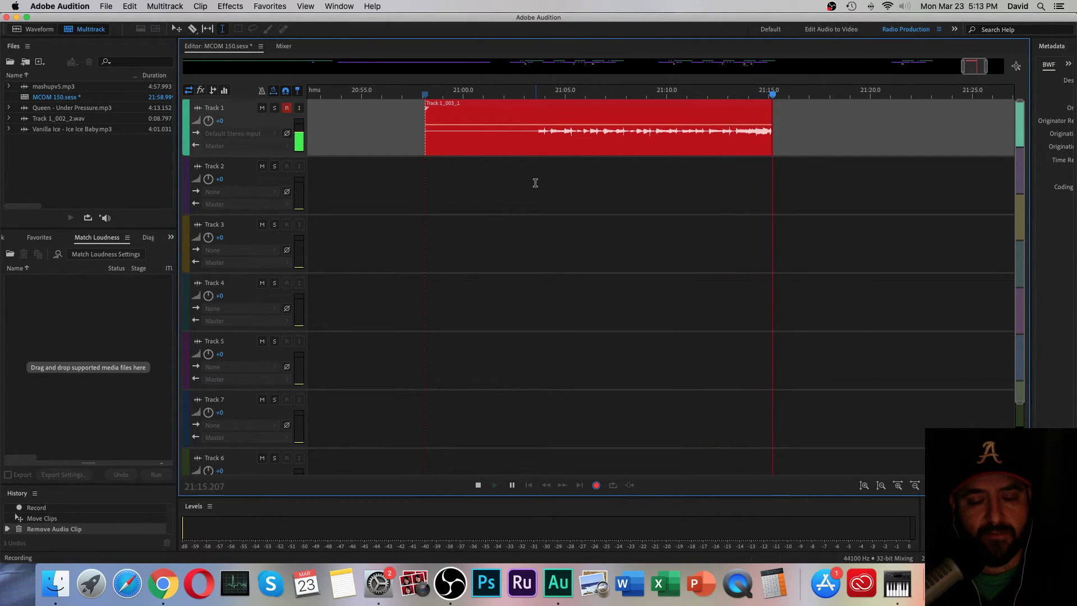
Step: Stop recording and open Track 1_003_1.wav in the Waveform editor
{"action": "key", "text": "space"}
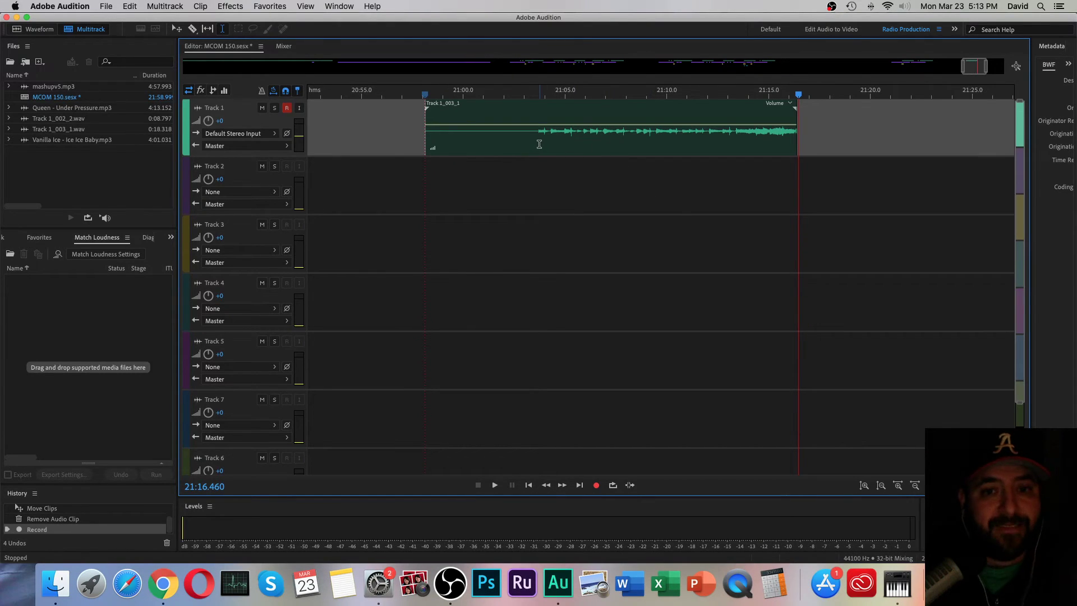
{"action": "double_click", "coordinate": [540, 145]}
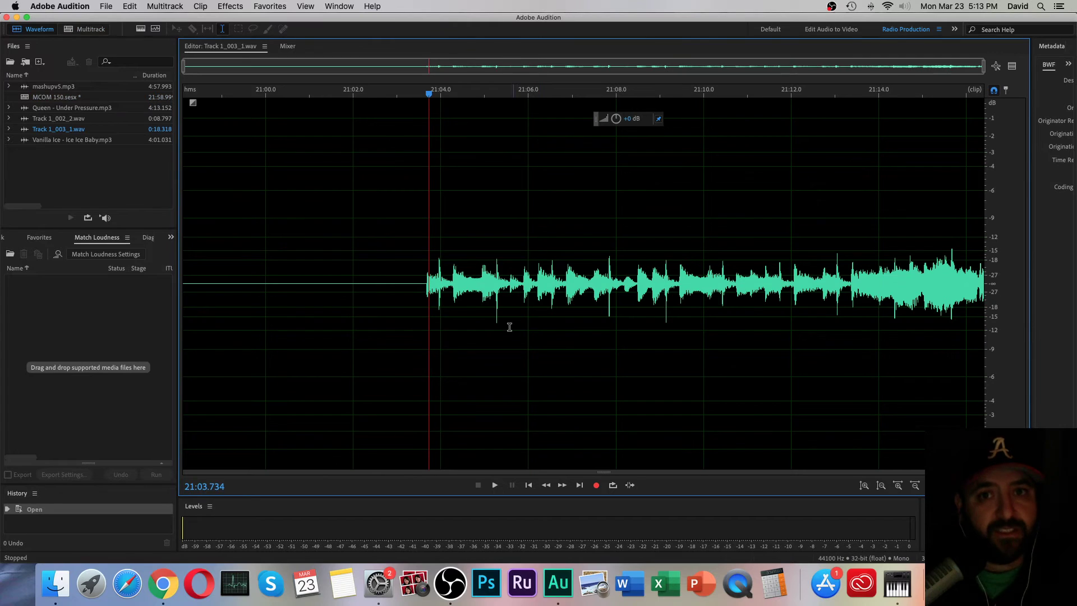
{"action": "left_click", "coordinate": [904, 585]}
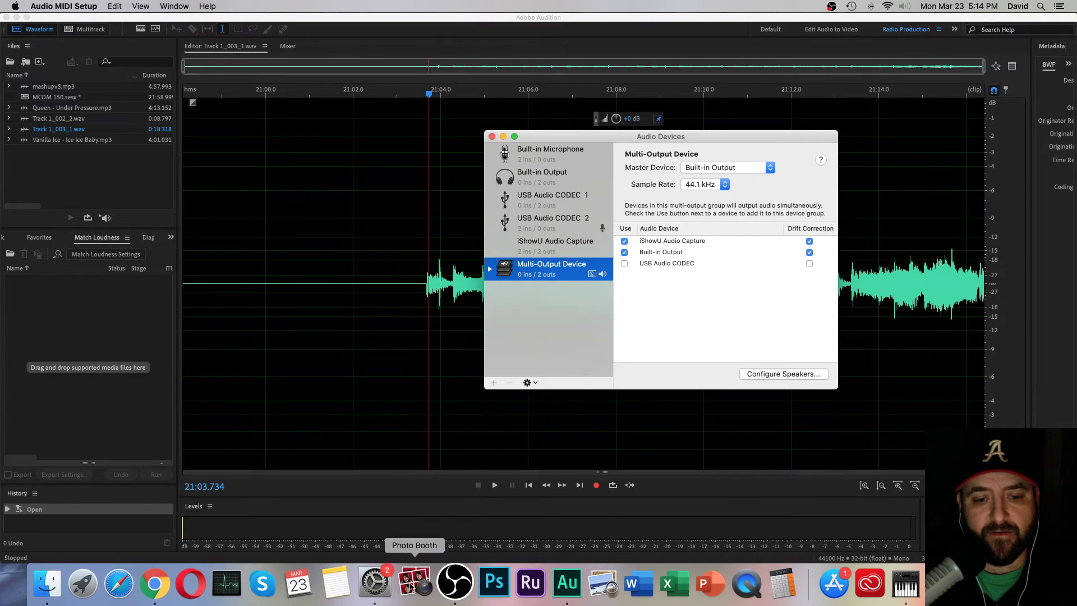
{"action": "left_click", "coordinate": [383, 587]}
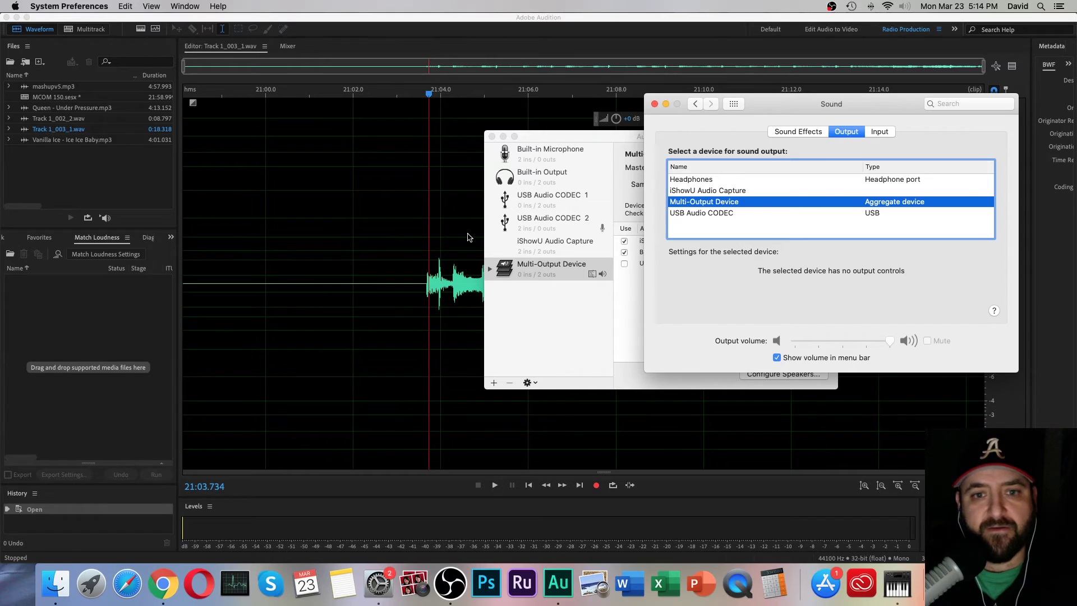
{"action": "left_click", "coordinate": [451, 248]}
Step: Play the clip from 21:03.571 and boost its volume by 10.5 dB with the HUD knob
{"action": "left_click", "coordinate": [422, 267]}
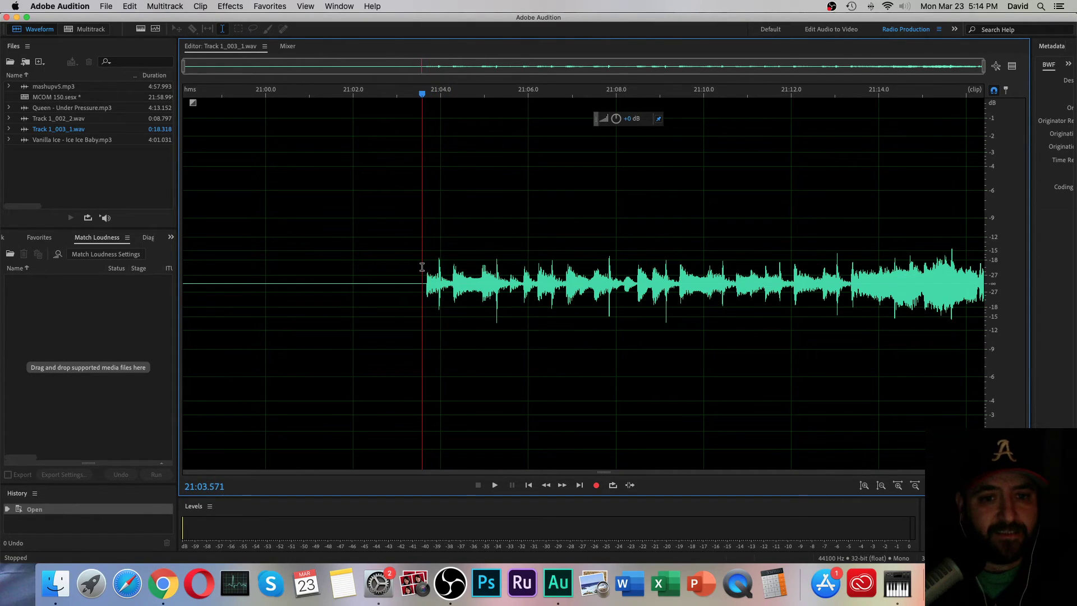
{"action": "key", "text": "space"}
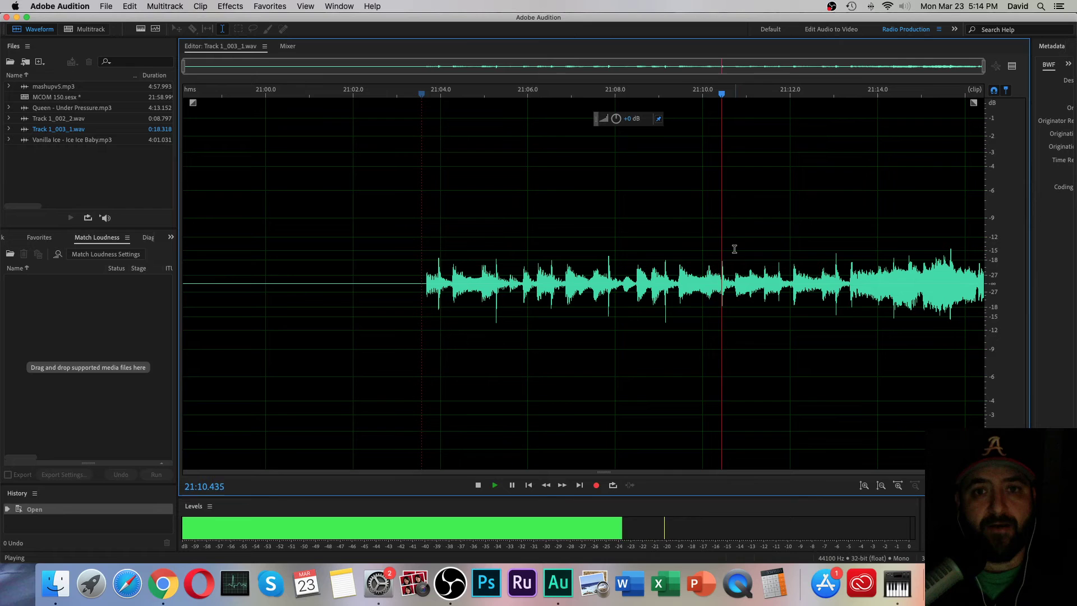
{"action": "left_click_drag", "start_coordinate": [619, 119], "coordinate": [650, 122]}
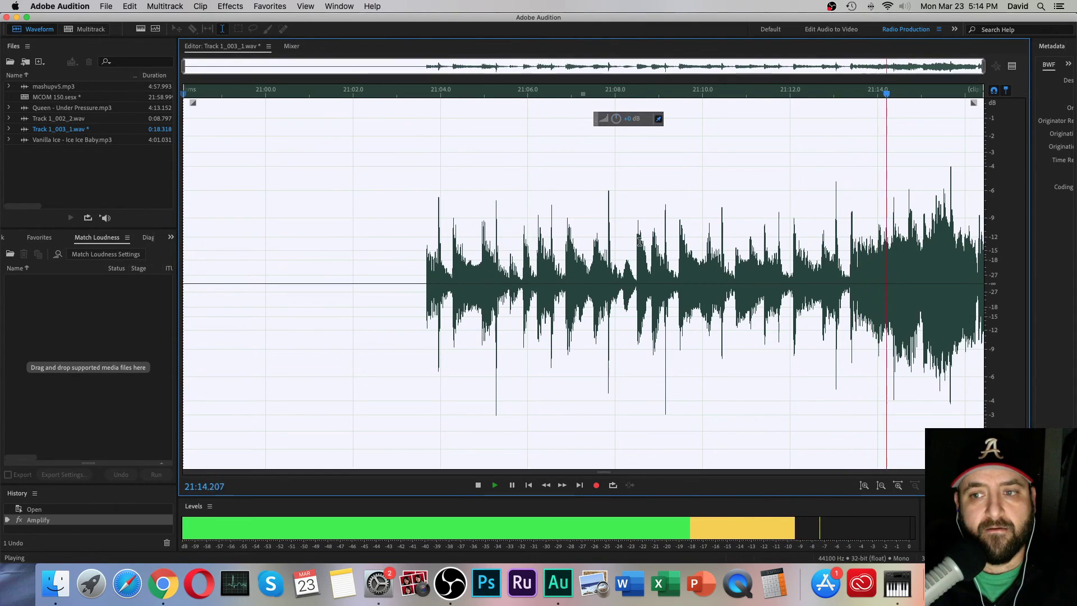
{"action": "left_click", "coordinate": [448, 256]}
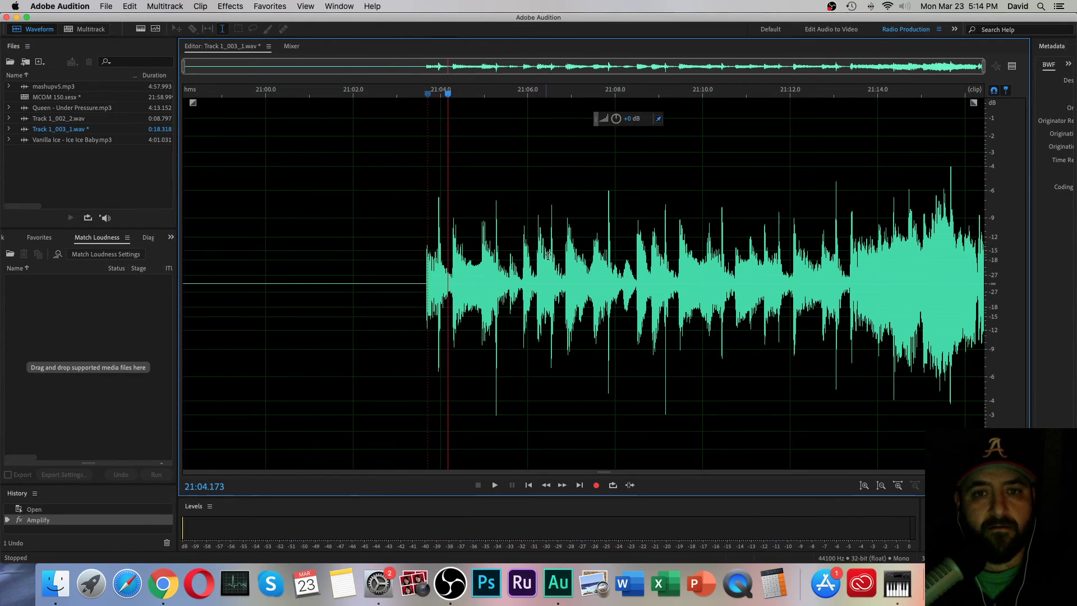
{"action": "key", "text": "super+Tab"}
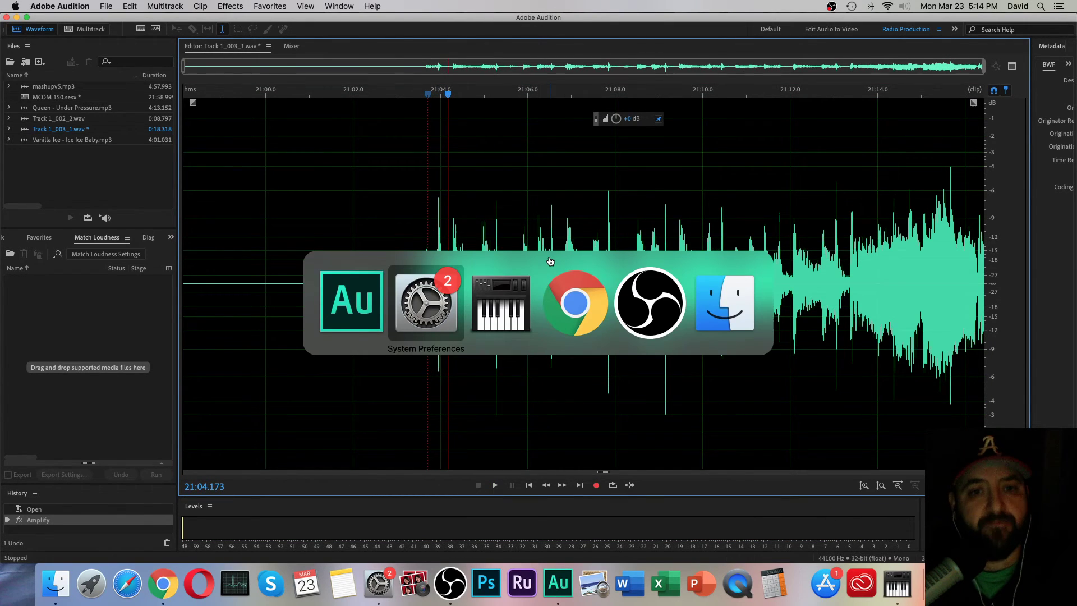
{"action": "key", "text": "super+Tab"}
{"action": "key", "text": "super+Tab"}
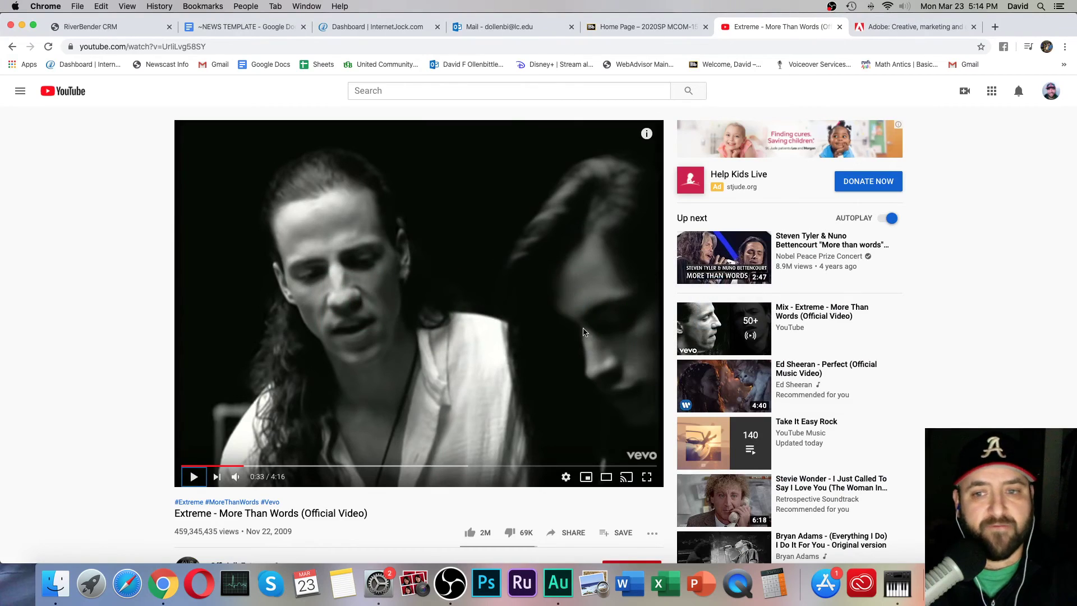
{"action": "scroll", "coordinate": [834, 389], "scroll_direction": "down", "scroll_amount": 5}
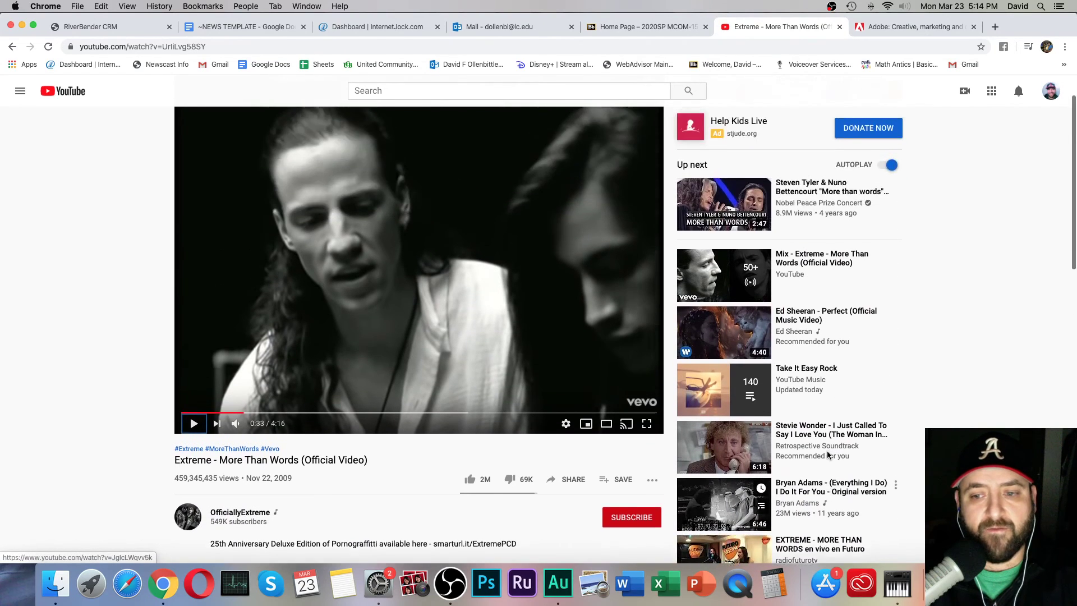
{"action": "scroll", "coordinate": [916, 308], "scroll_direction": "up", "scroll_amount": 5}
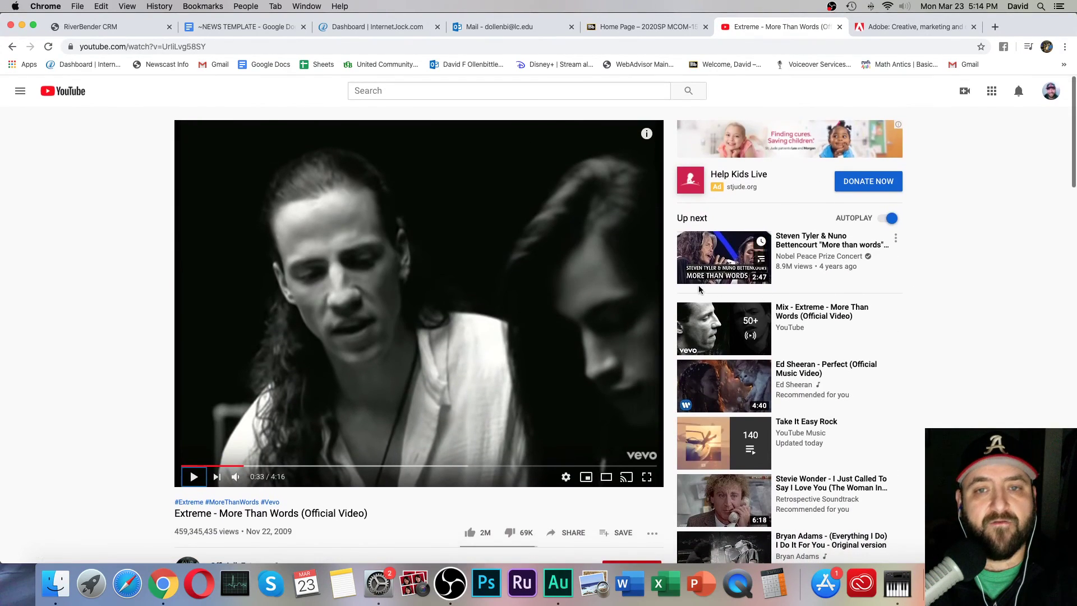
{"action": "key", "text": "super+Tab"}
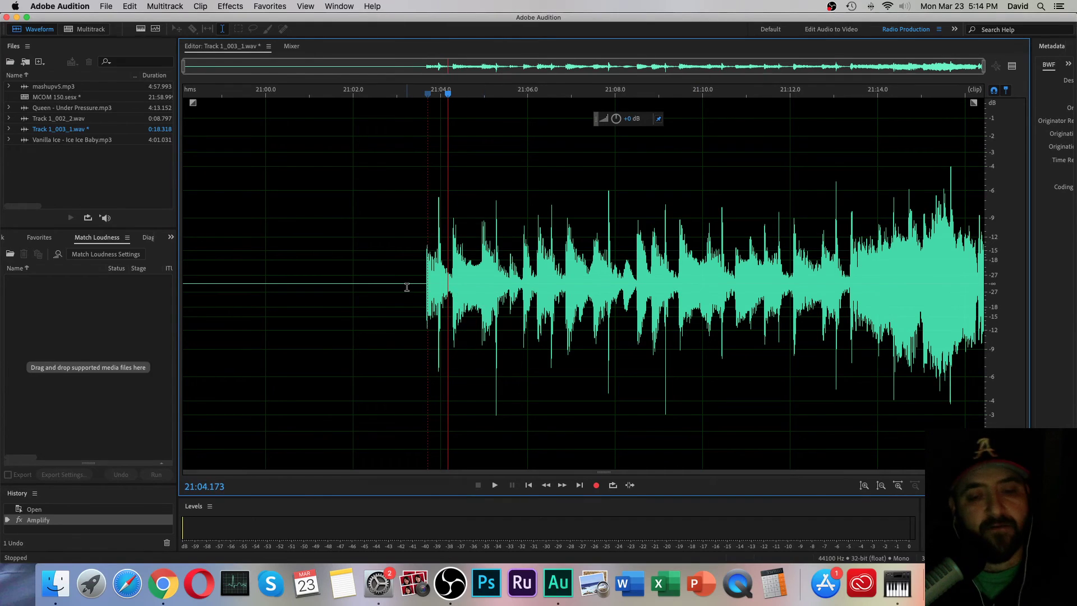